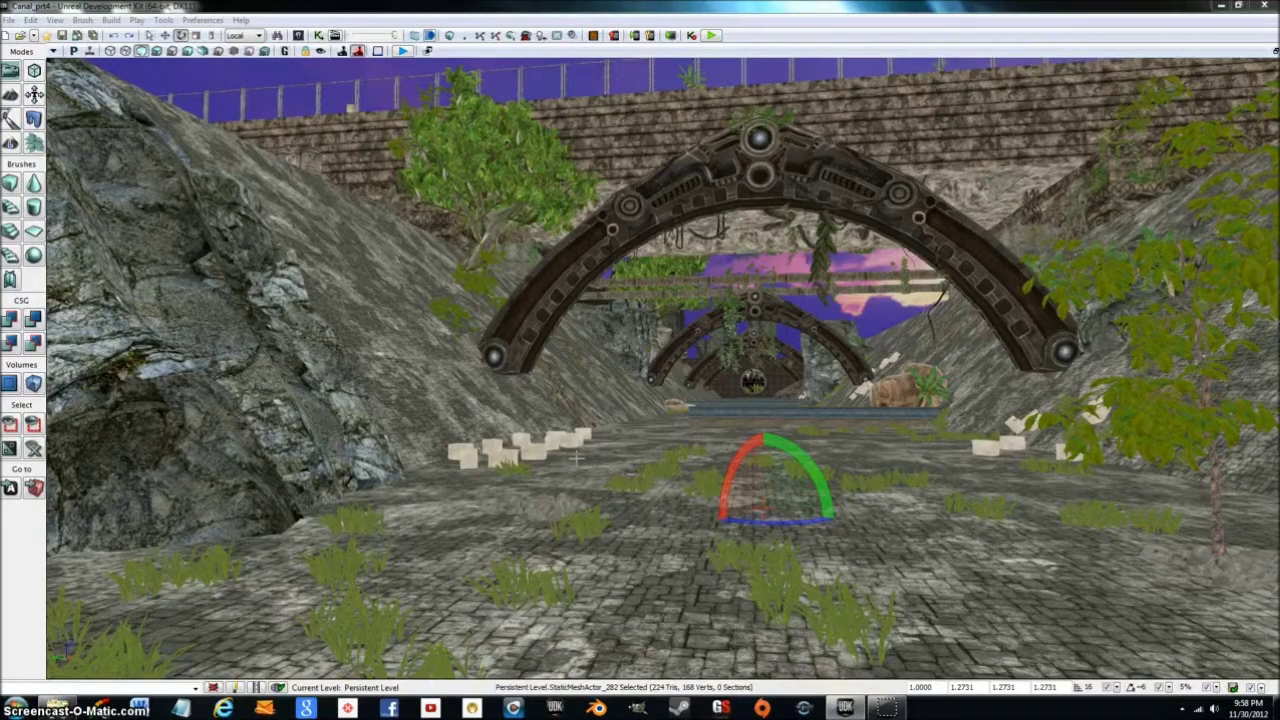
Fly the camera up the canal's stone embankment to face the purple-pink sunset sky
drag(576, 458, 848, 420)
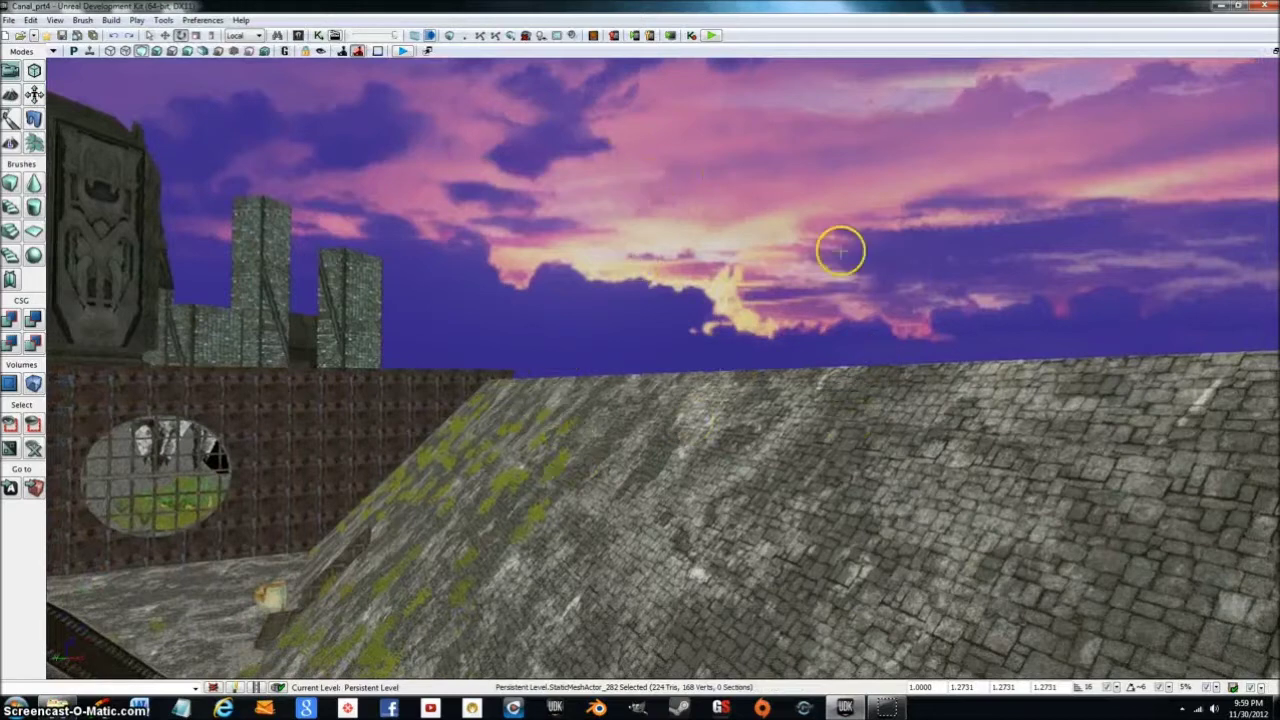
Add a DominantDirectionalLight actor onto the top of the sloping stone wall
right_click(848, 408)
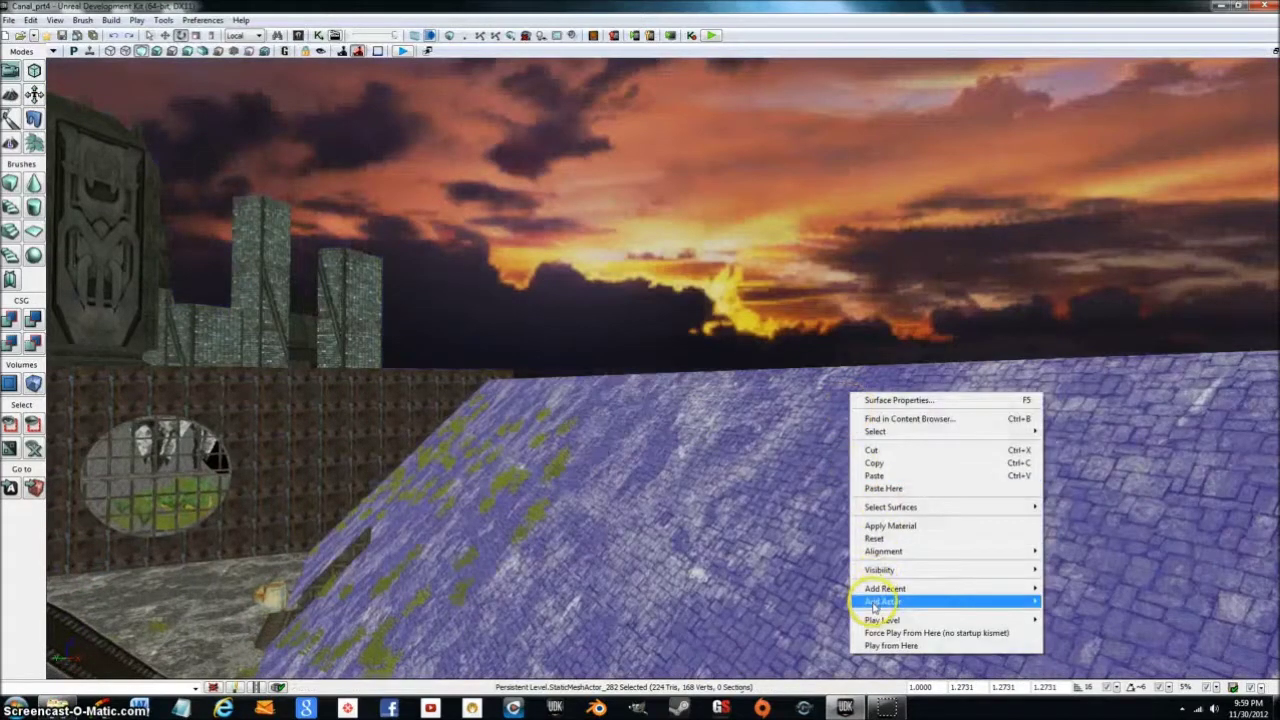
mouse_move(880, 588)
mouse_move(1025, 602)
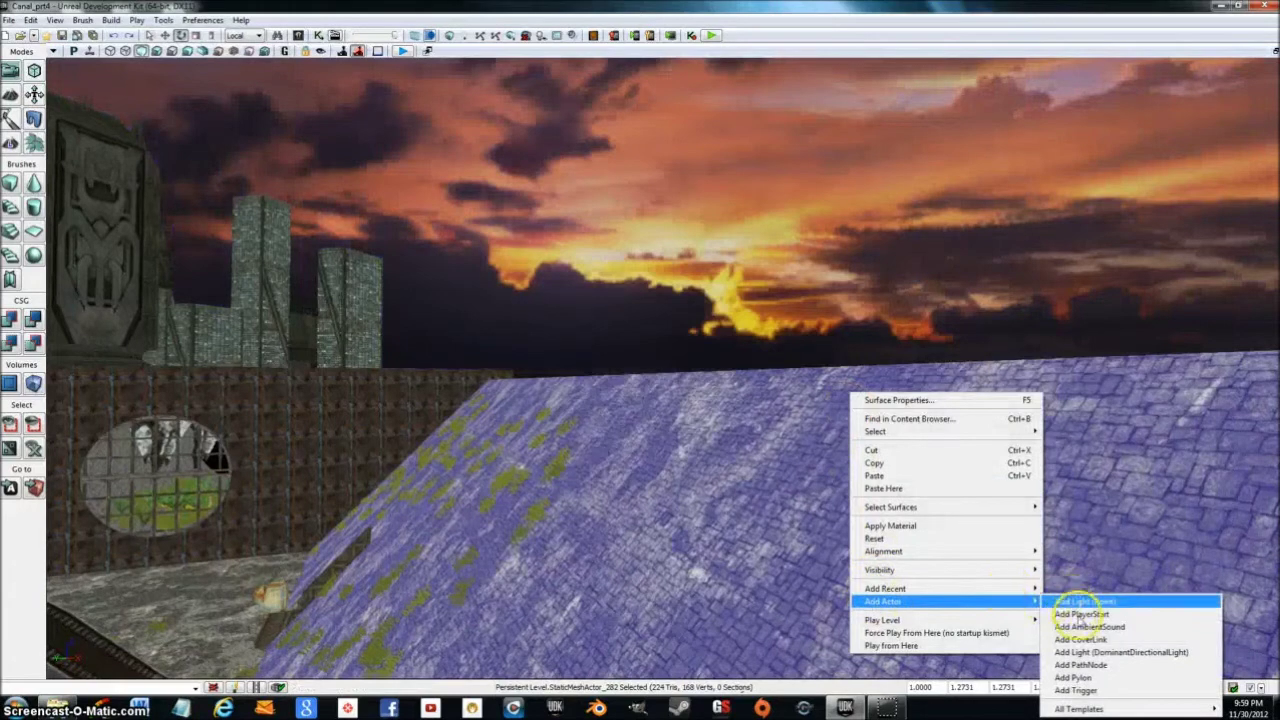
click(1141, 655)
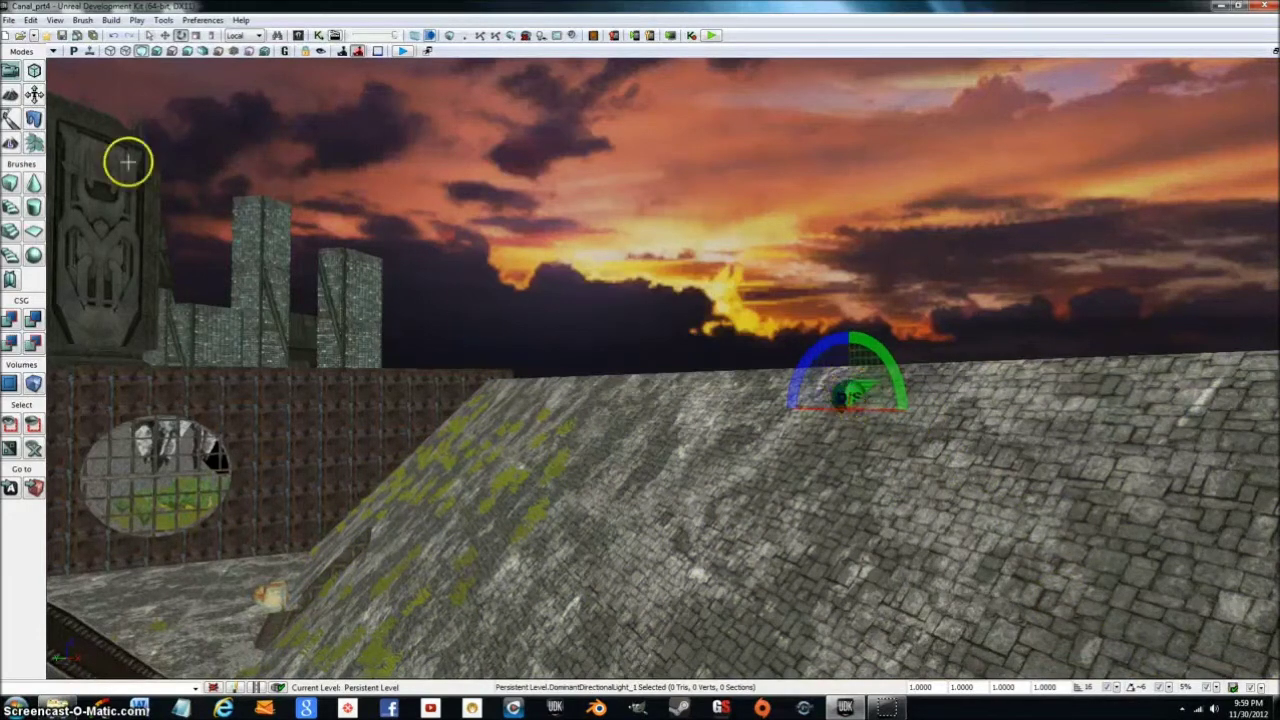
Raise the directional light above the wall crest and shift it left along the wall
click(165, 35)
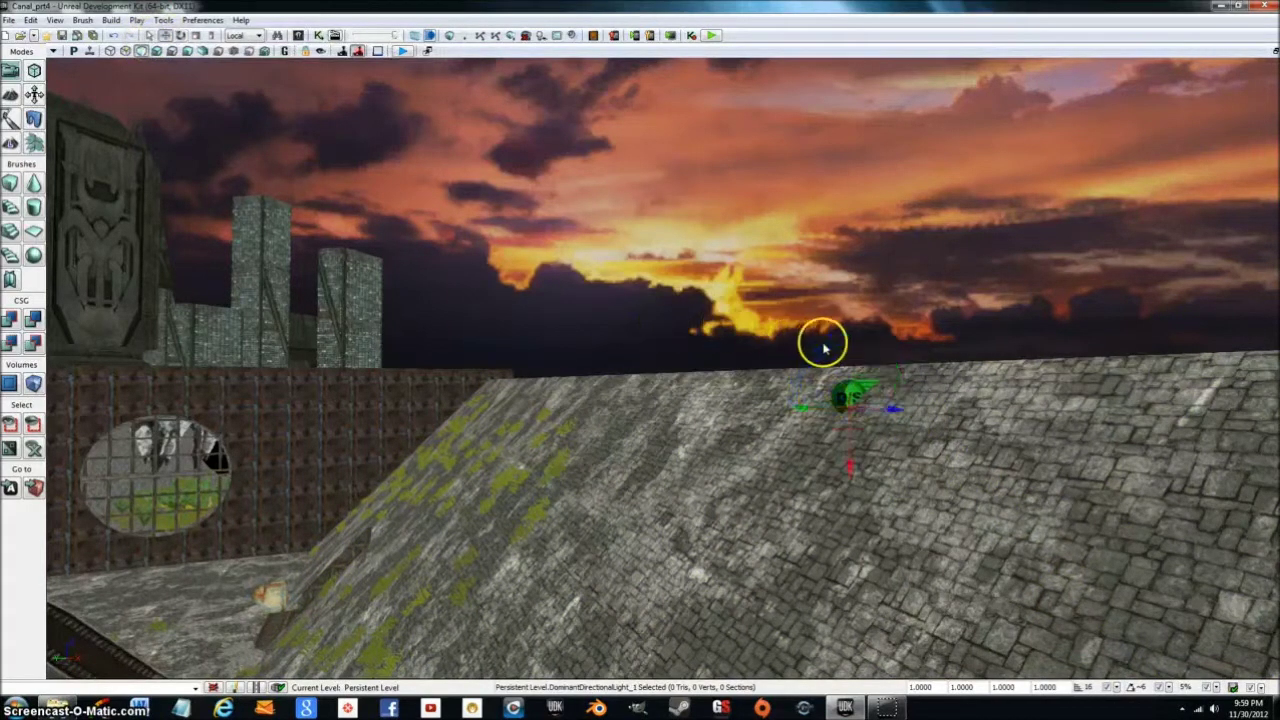
drag(849, 466, 851, 426)
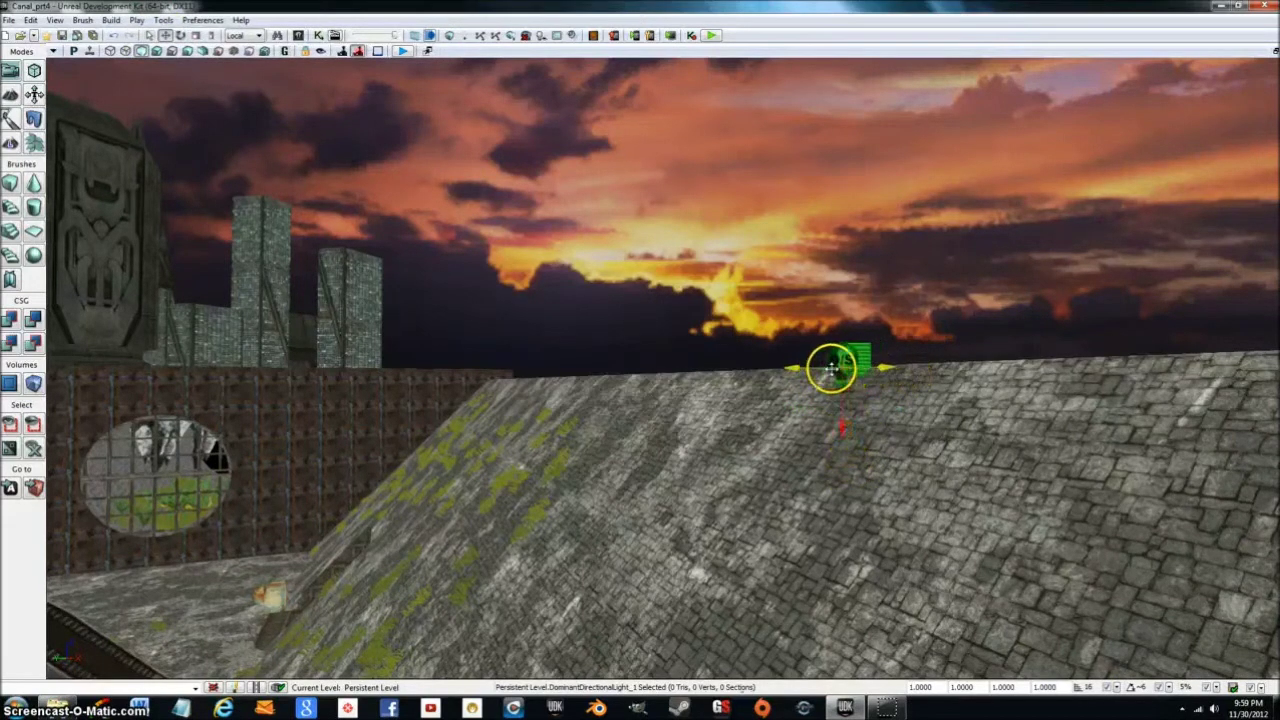
mouse_move(831, 369)
mouse_down()
mouse_move(800, 371)
mouse_move(914, 377)
mouse_move(877, 343)
mouse_move(886, 358)
mouse_move(869, 415)
mouse_up()
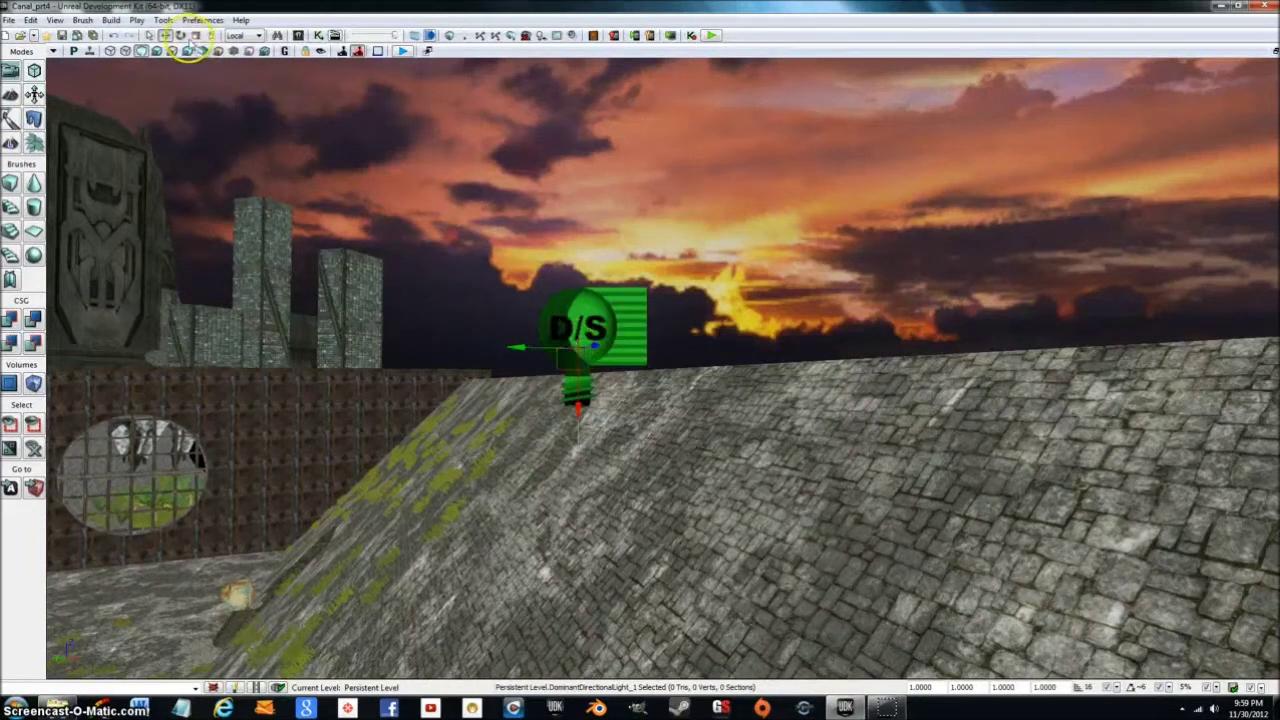
key(space)
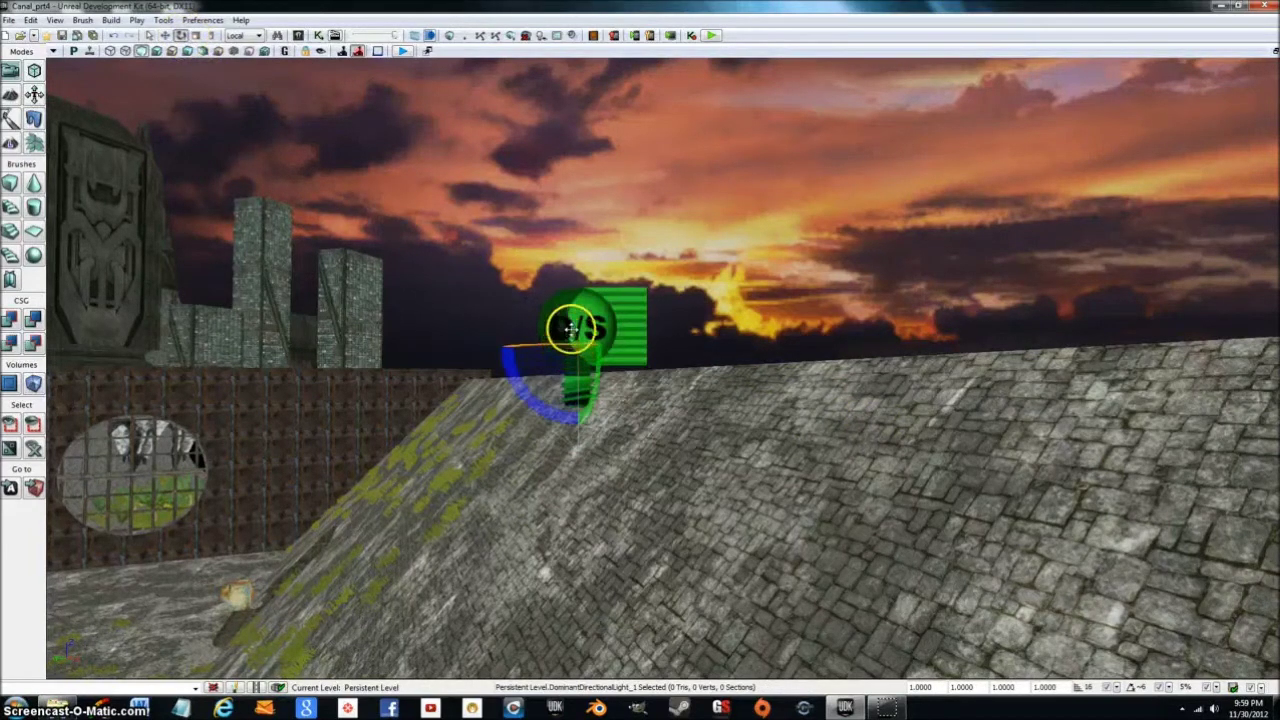
Tick Render Light Shafts under the directional light's Light Component > Light Shafts properties
double_click(578, 342)
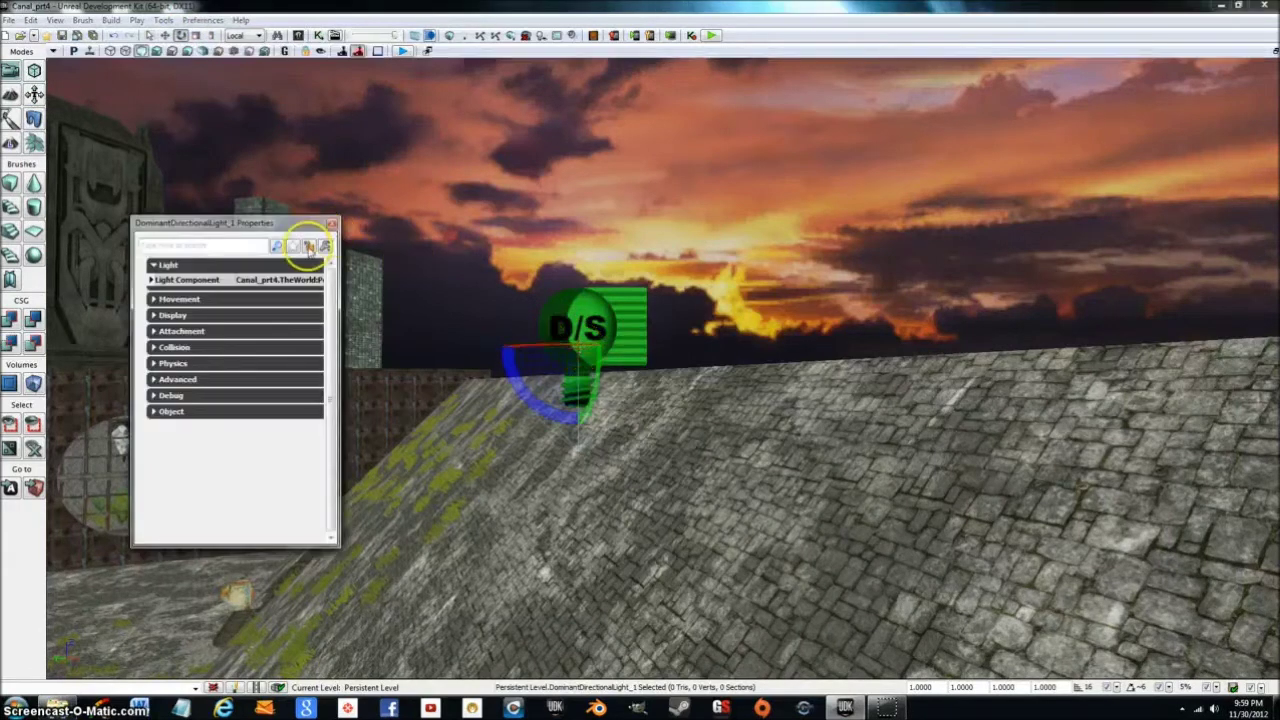
click(178, 281)
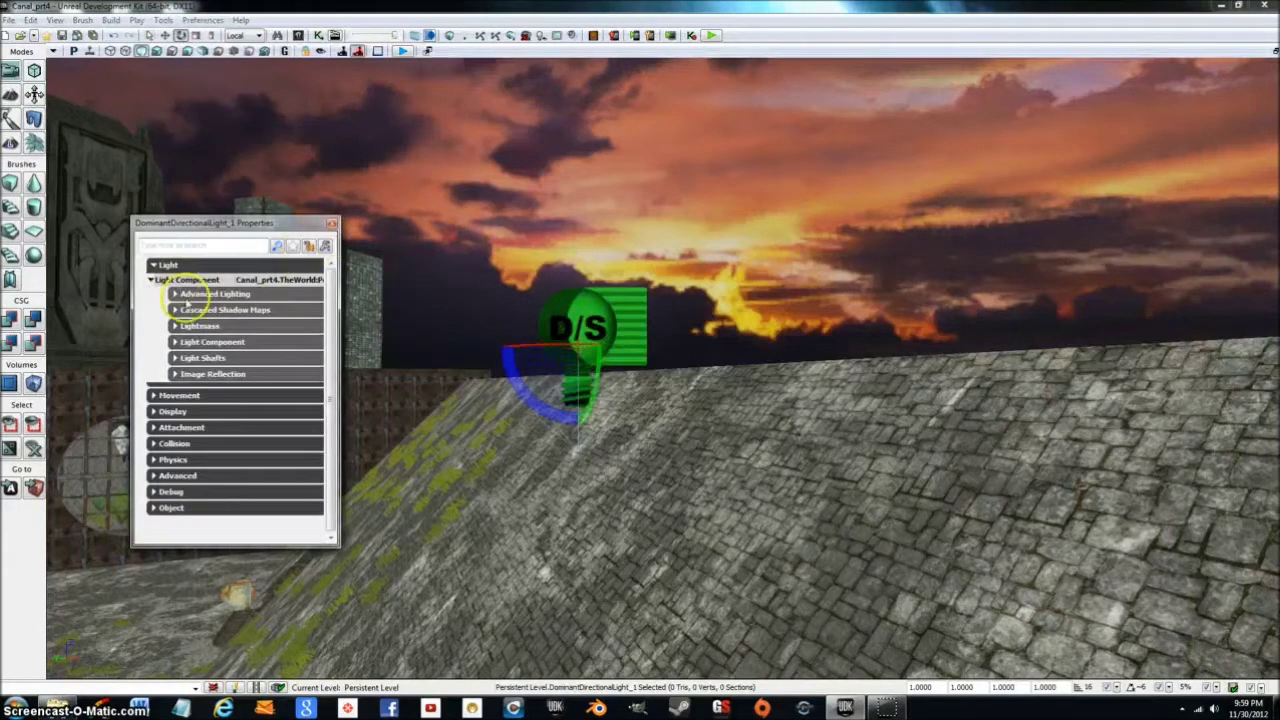
click(214, 360)
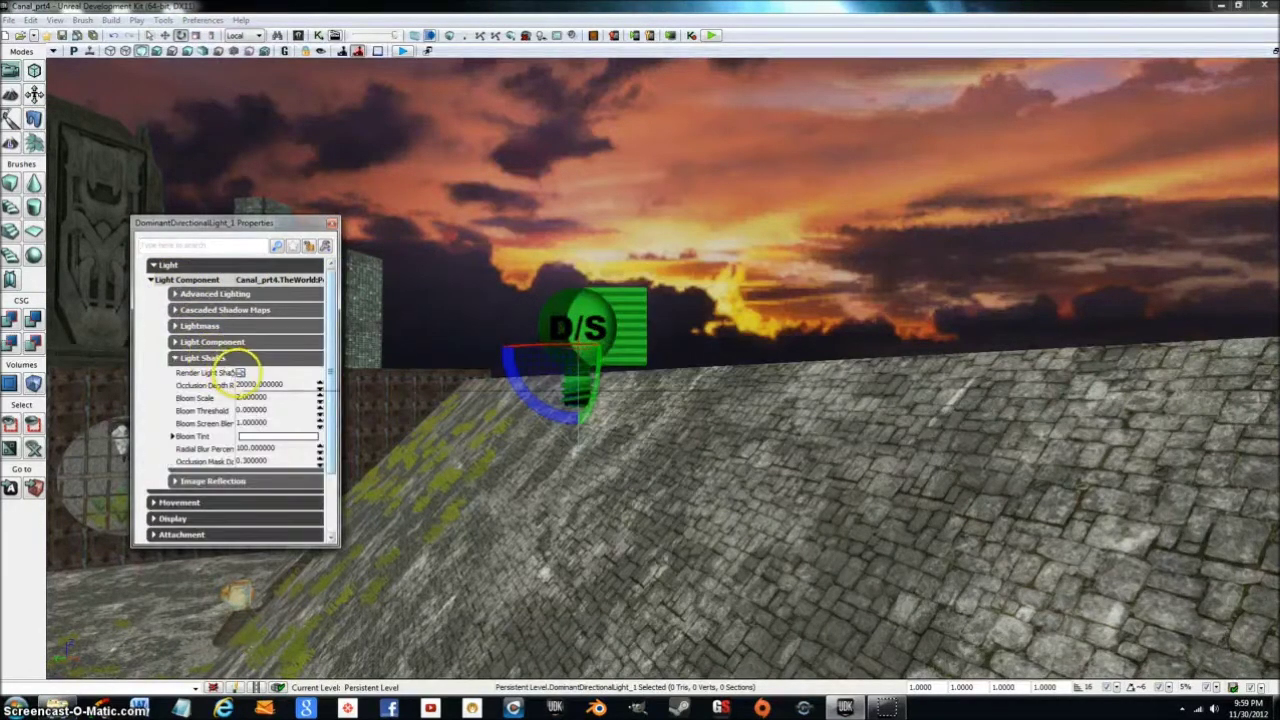
click(240, 372)
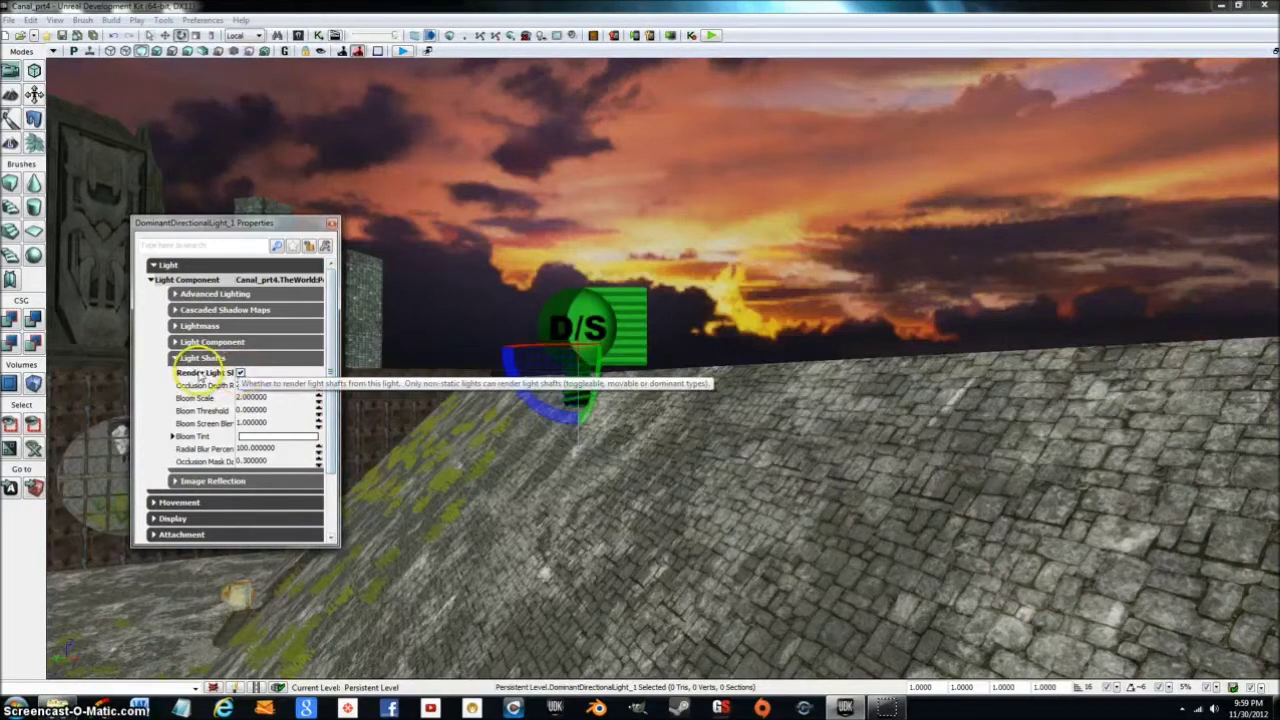
click(332, 227)
Re-aim the directional light with the rotation gizmo, then reopen its light shaft properties
mouse_move(309, 297)
right_down()
mouse_move(299, 258)
mouse_move(303, 273)
right_up()
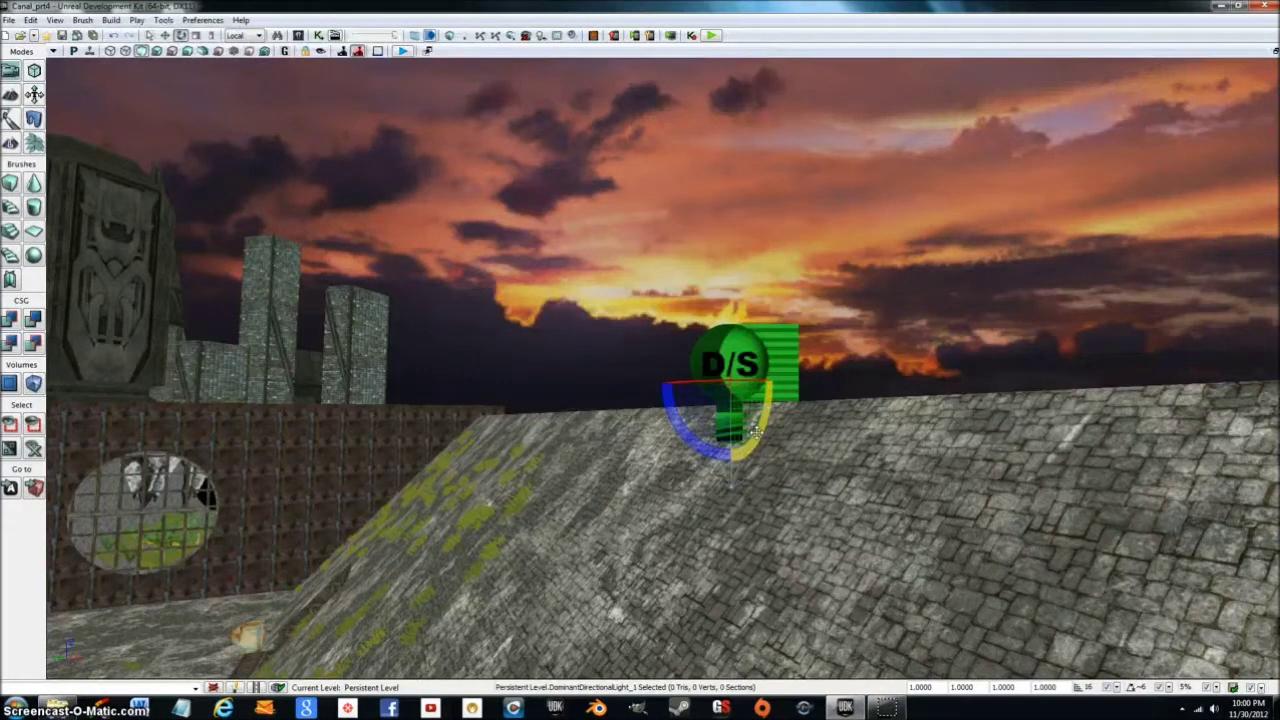
drag(756, 430, 474, 489)
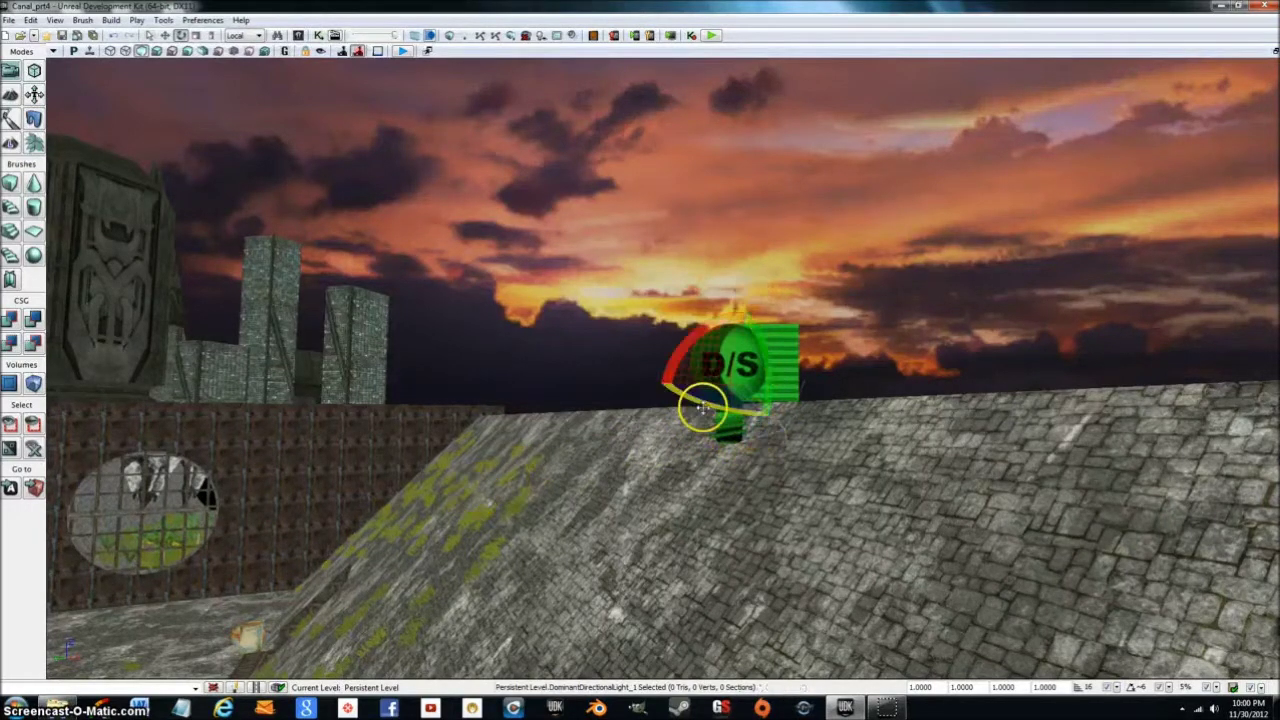
drag(708, 404, 511, 382)
right_drag(674, 437, 709, 446)
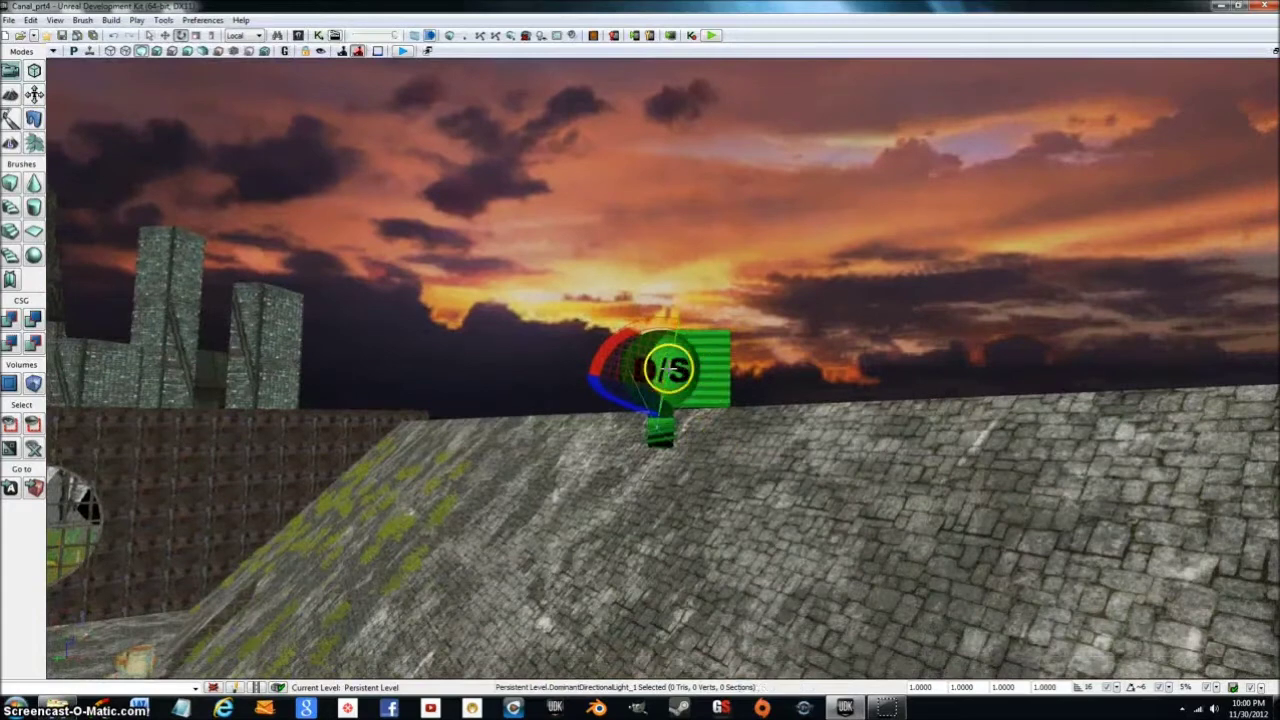
right_drag(686, 309, 686, 306)
drag(676, 352, 696, 310)
drag(620, 425, 665, 380)
double_click(665, 380)
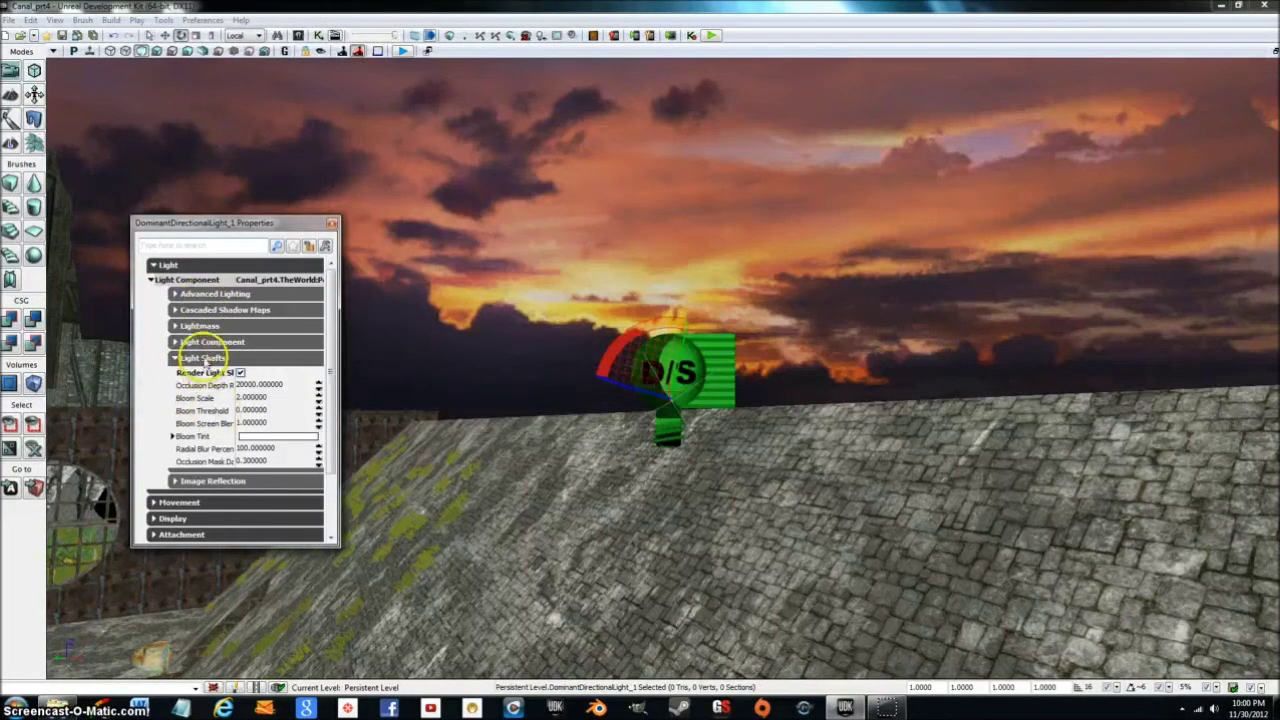
Close the light's properties, switch the viewport to Lit, and lower the sun angle
click(205, 358)
click(332, 222)
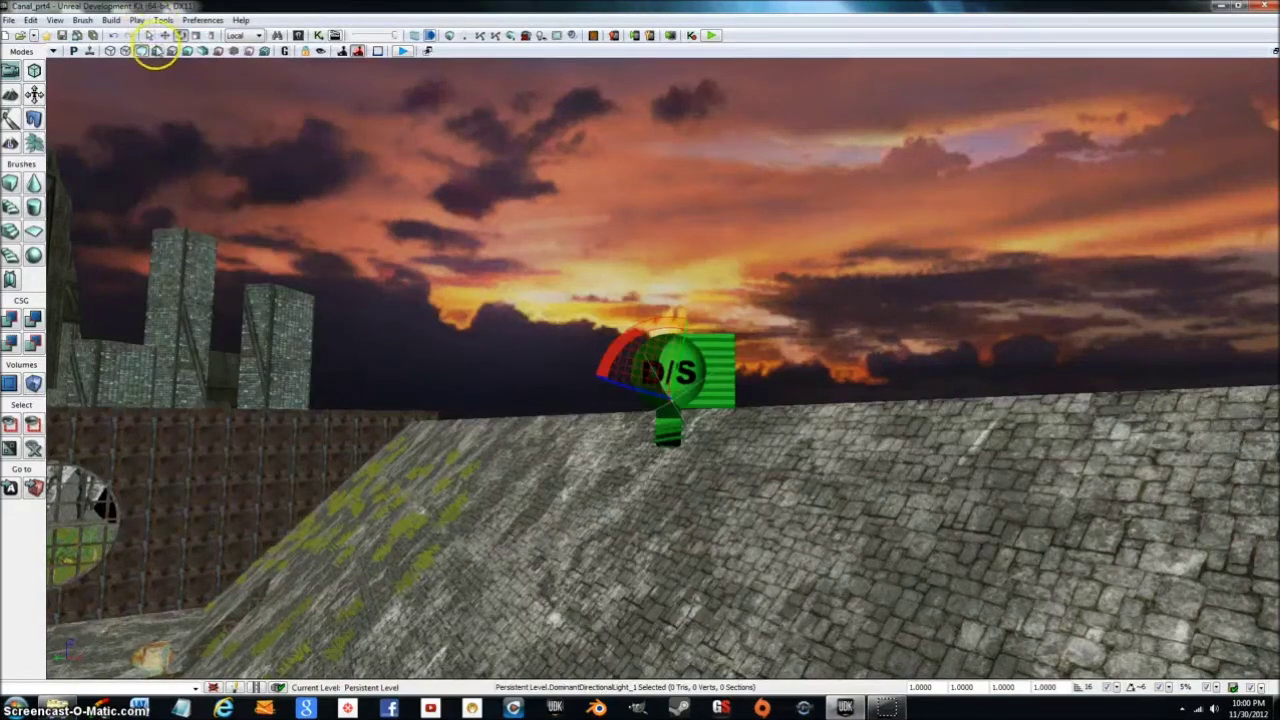
click(155, 51)
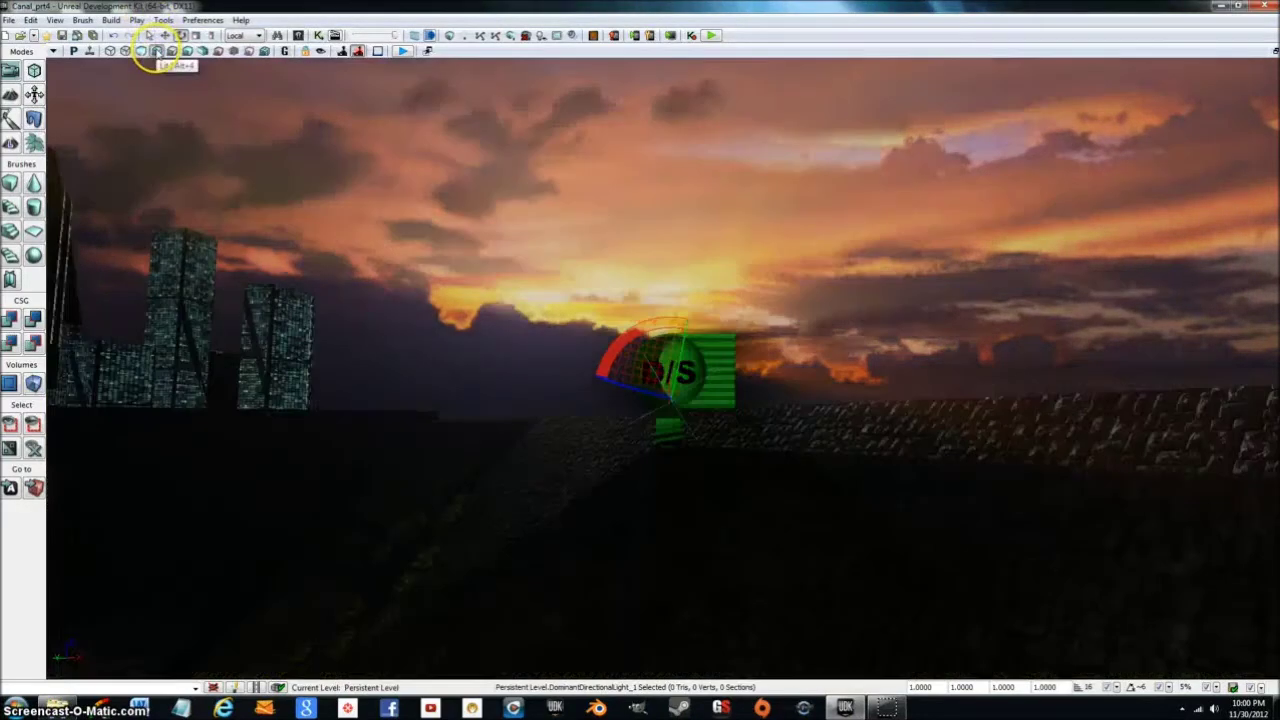
drag(680, 357, 651, 357)
Select the directional light, fine-tune its angle, and bring up Lighting Build Options at Preview quality
right_click(588, 345)
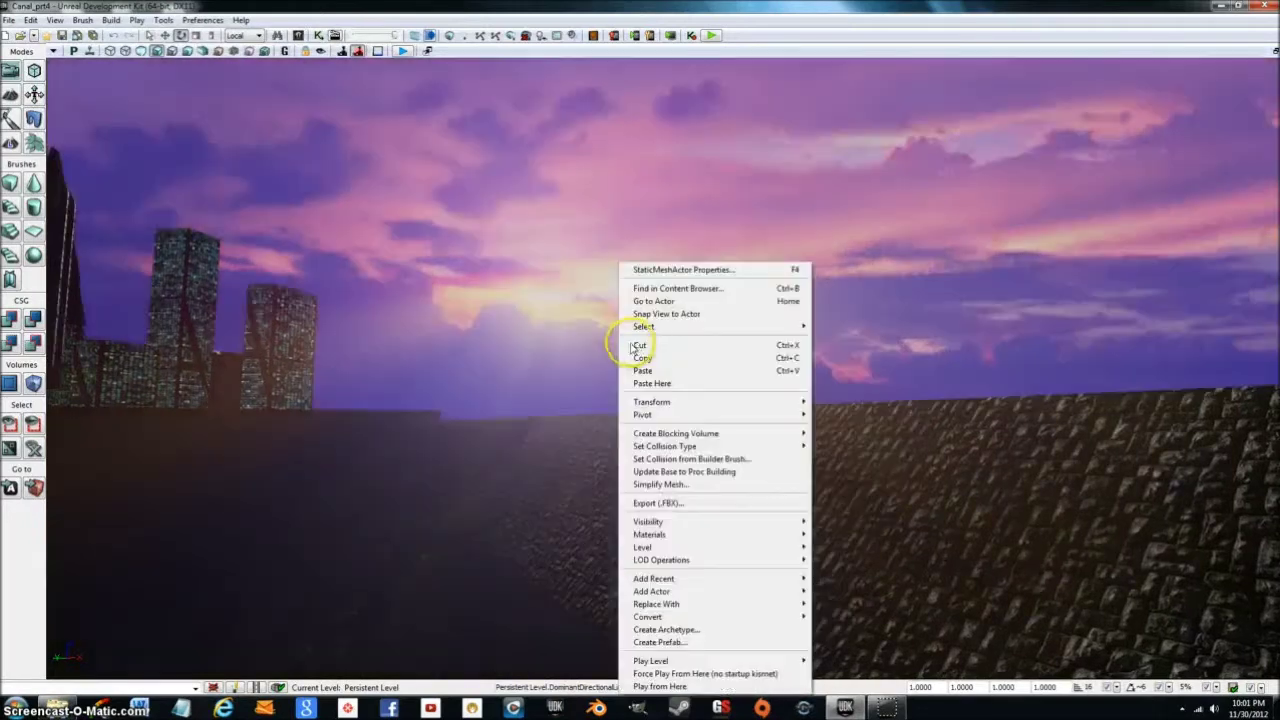
click(560, 394)
right_click(562, 395)
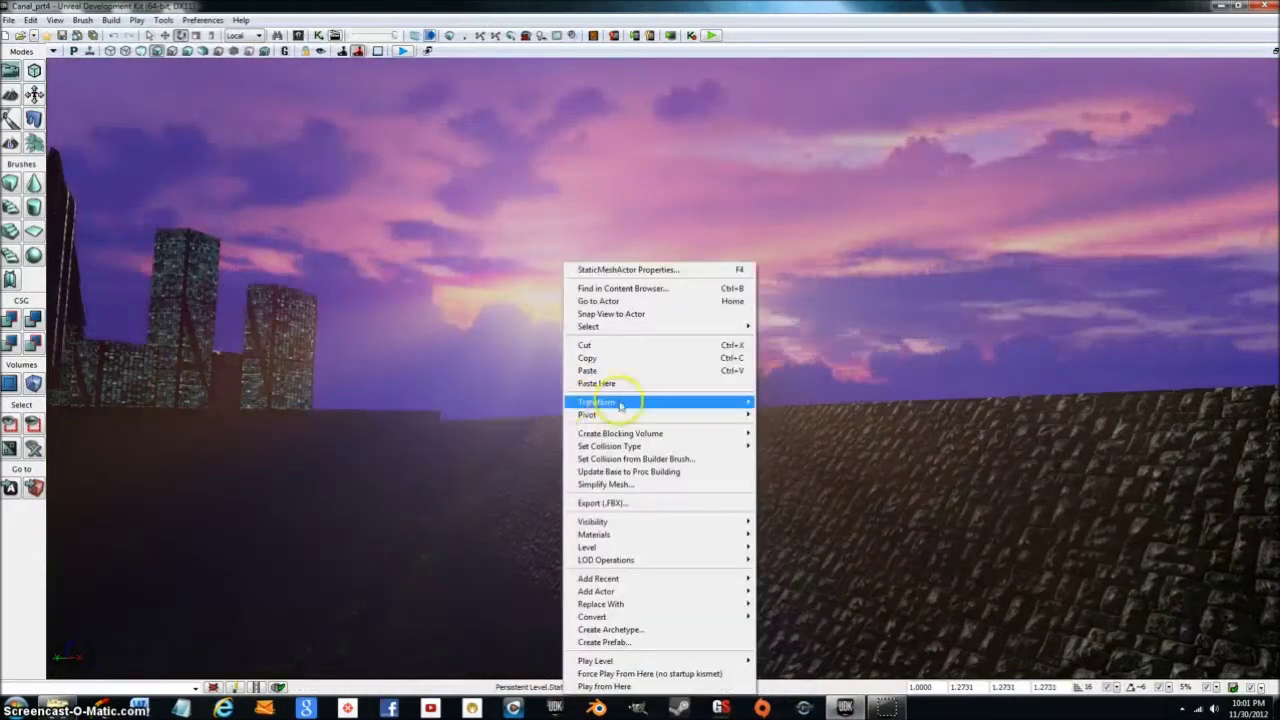
click(950, 448)
click(670, 375)
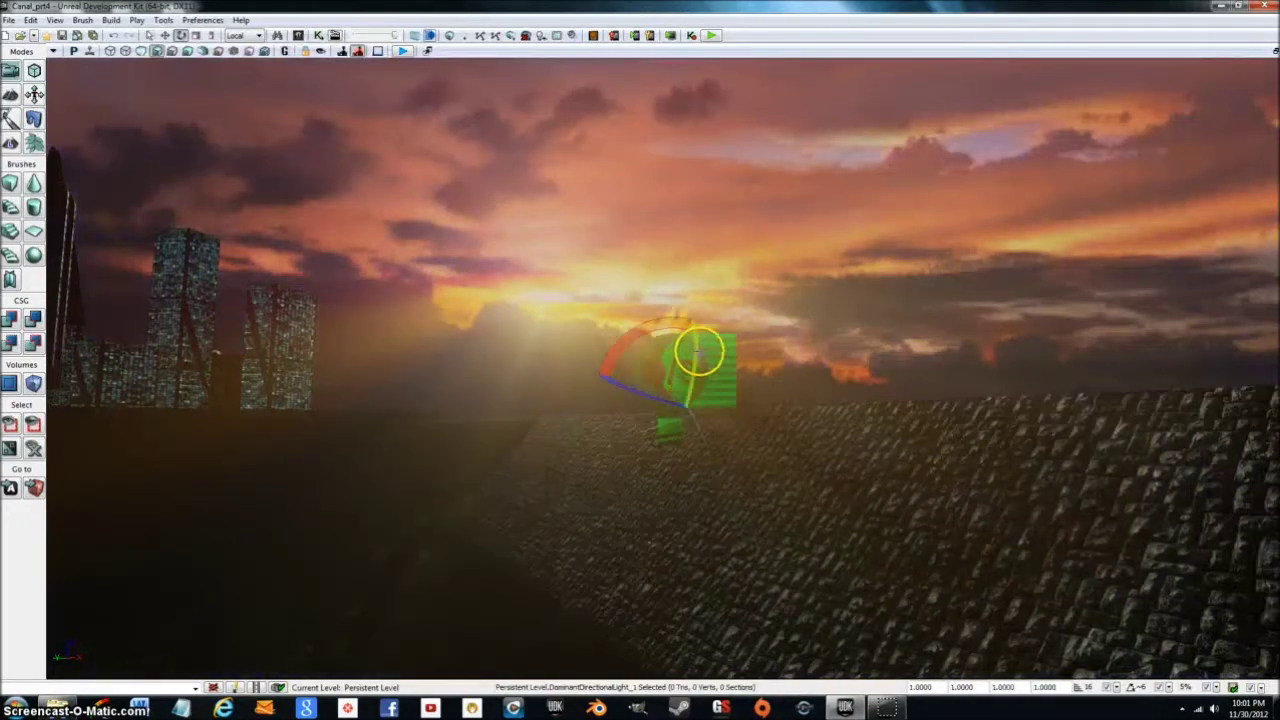
drag(698, 355, 715, 375)
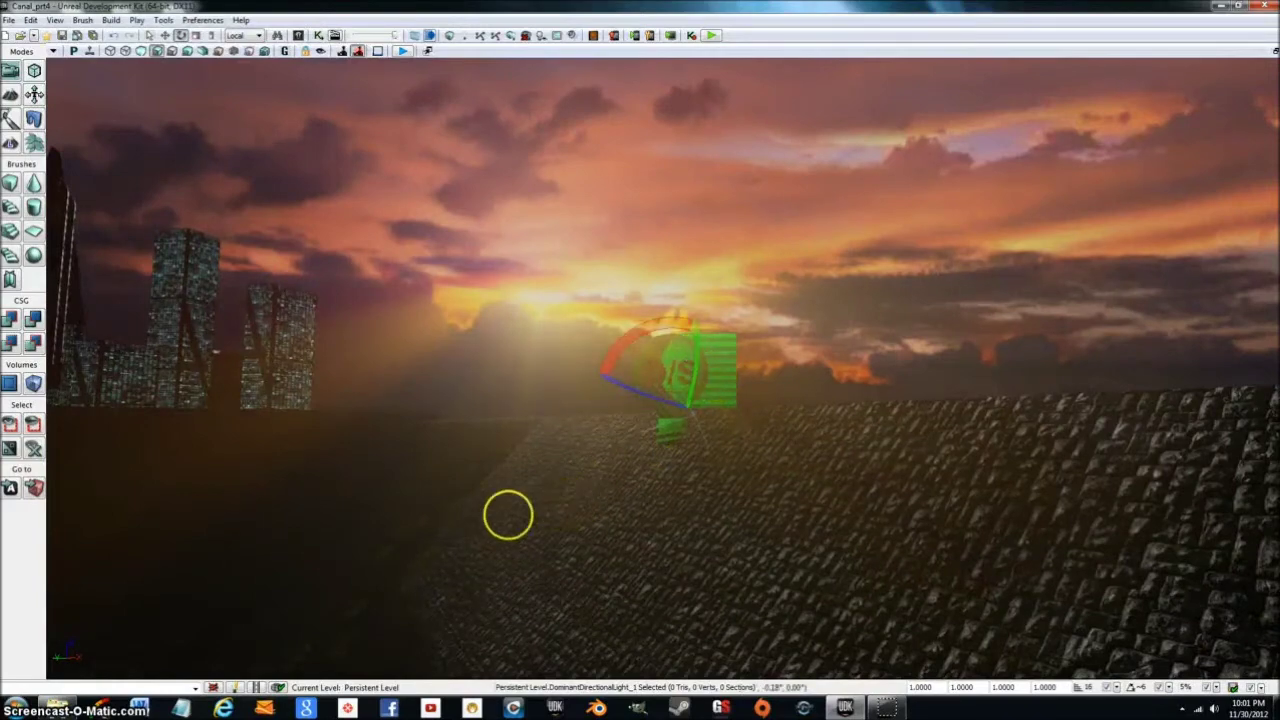
right_drag(509, 514, 960, 529)
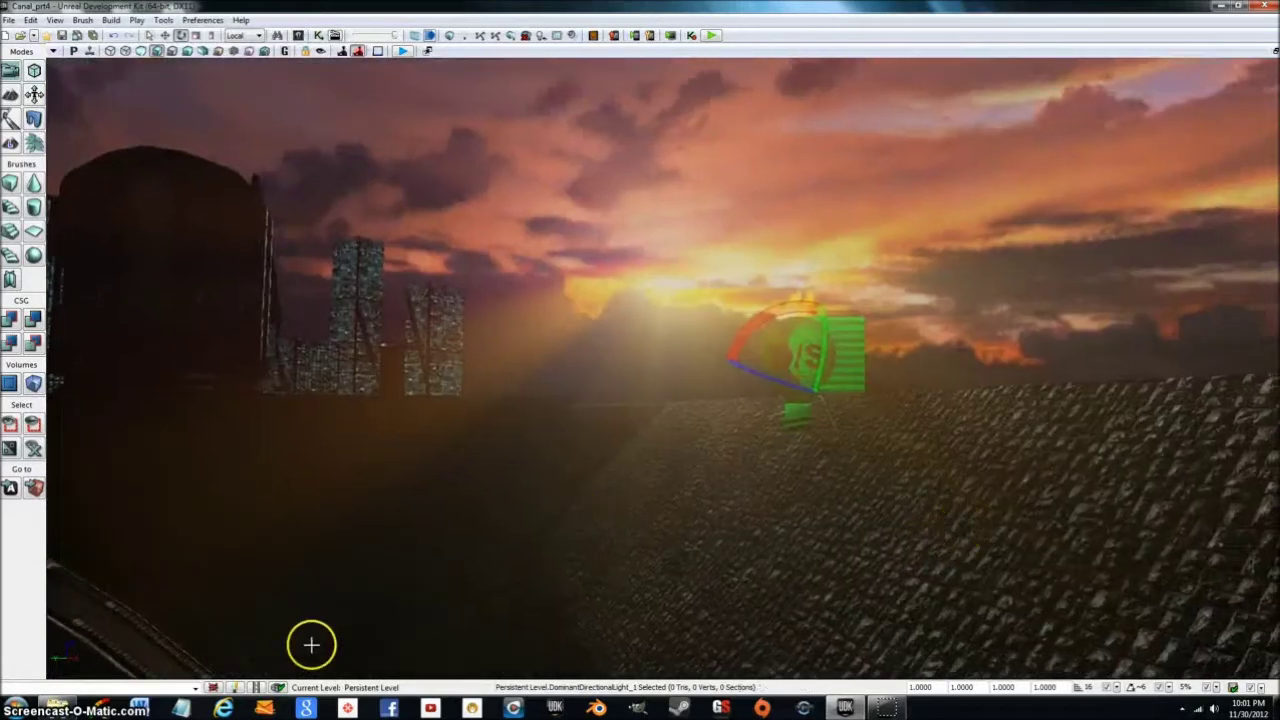
click(236, 688)
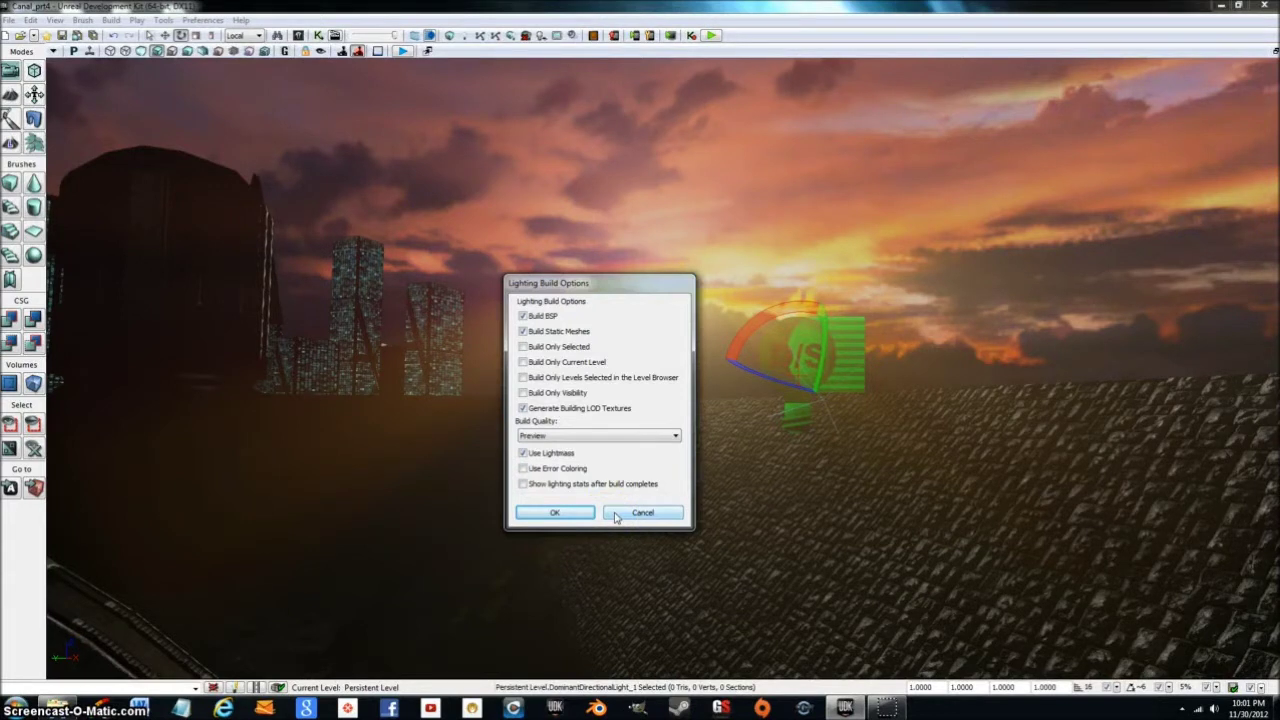
Dismiss the Lighting Build Options so the canal archway shows baked shadows and sunbeams
click(616, 514)
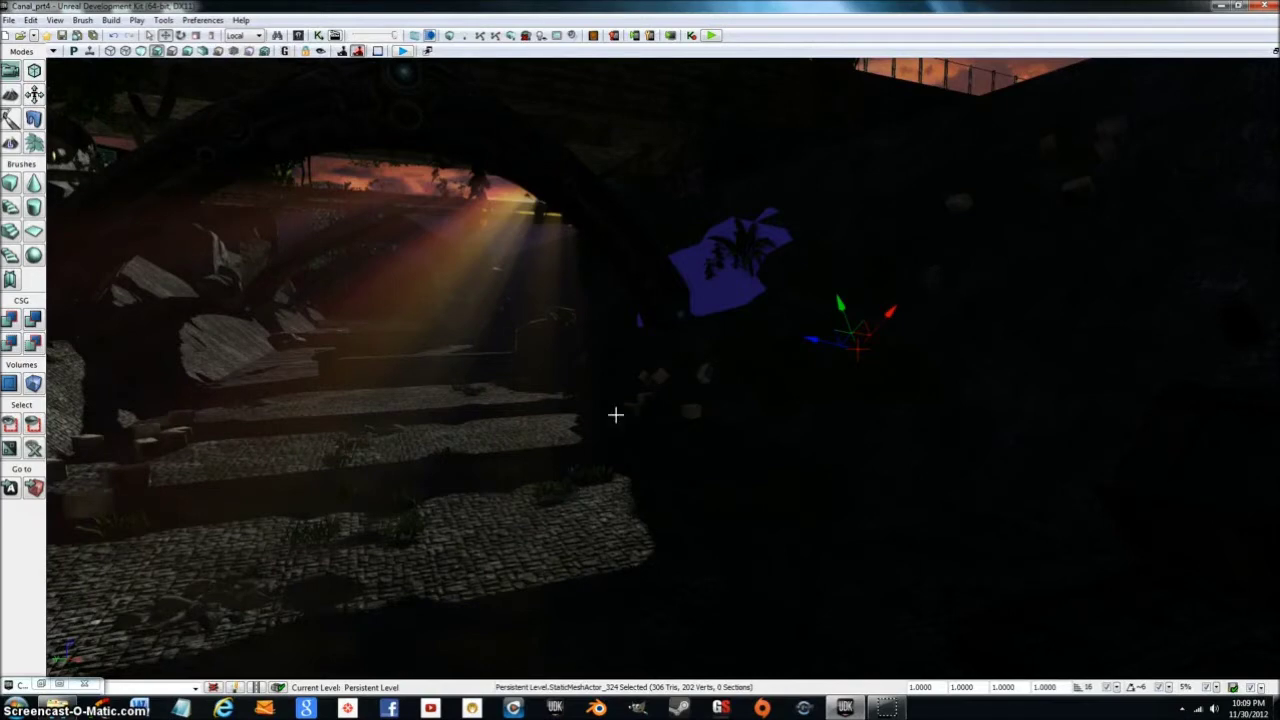
Pull the camera back and tilt up to see golden sunbeams beneath the bridge
drag(620, 420, 839, 427)
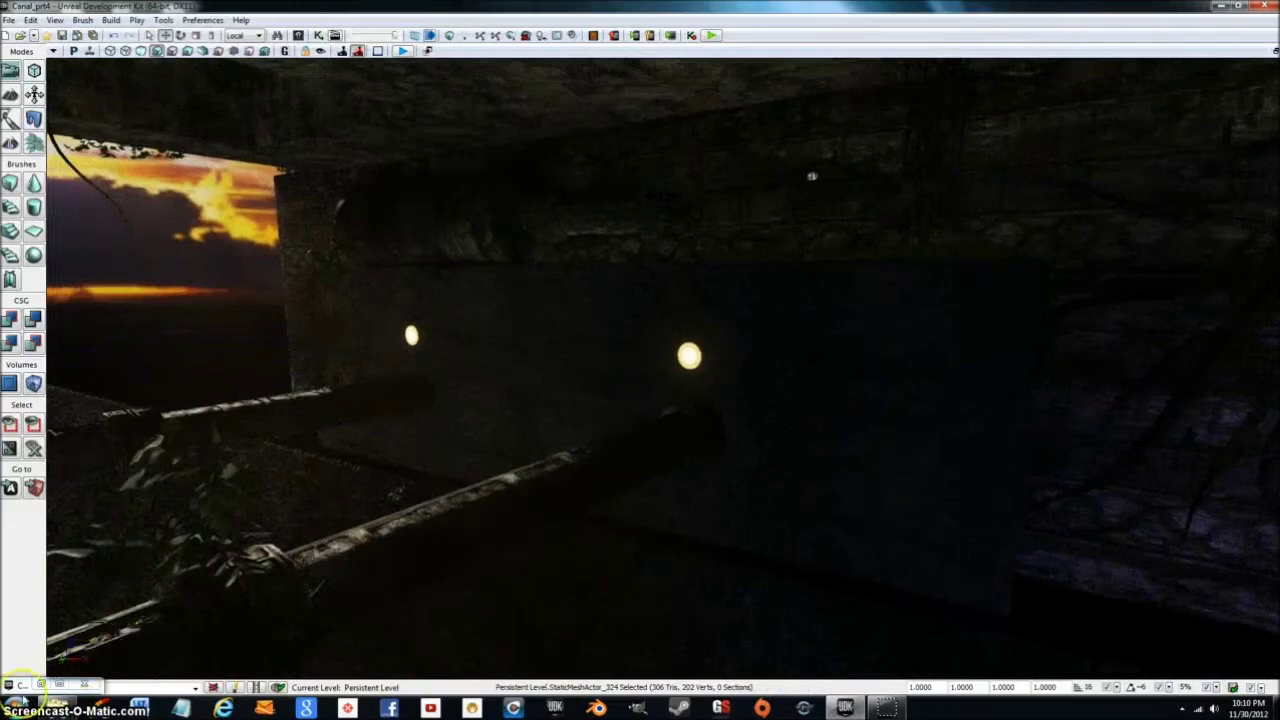
Bring up the Content Browser listing grass static meshes such as S_GrassClump_01
click(20, 685)
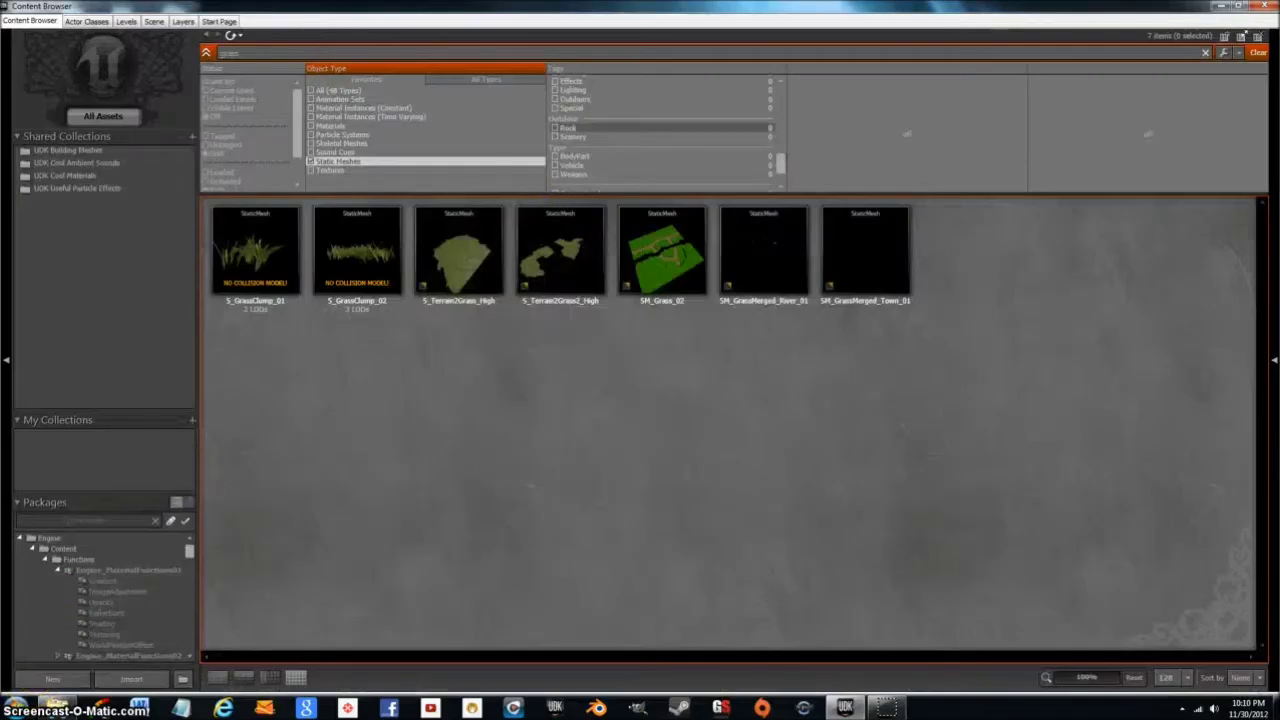
From Actor Classes, drag a SpotLight into the canal beneath the dark bridge underside
click(1238, 6)
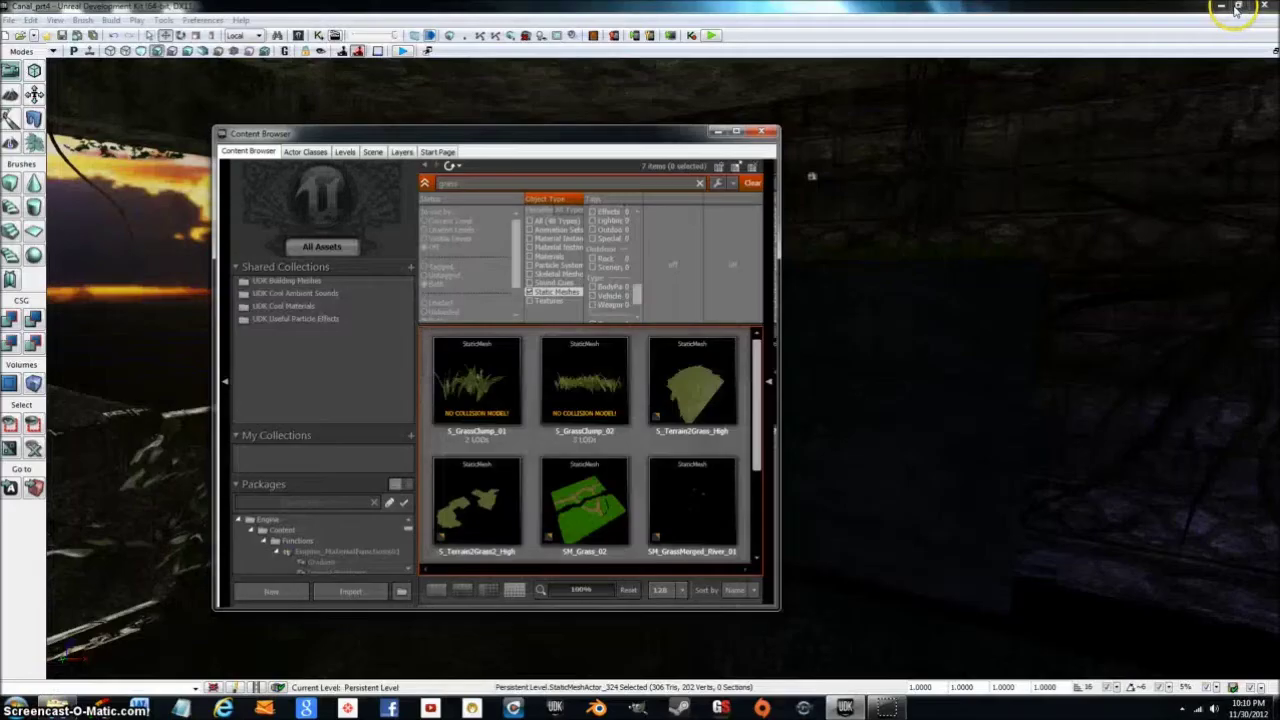
click(305, 152)
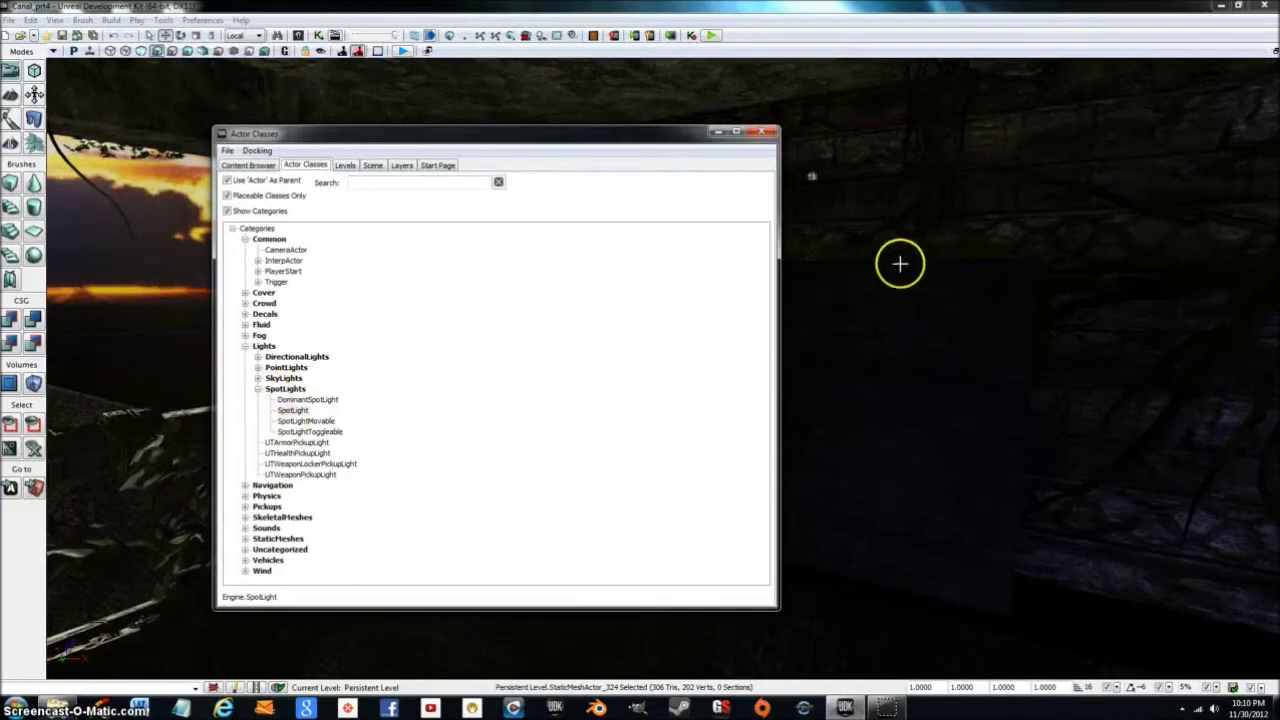
right_drag(860, 308, 883, 163)
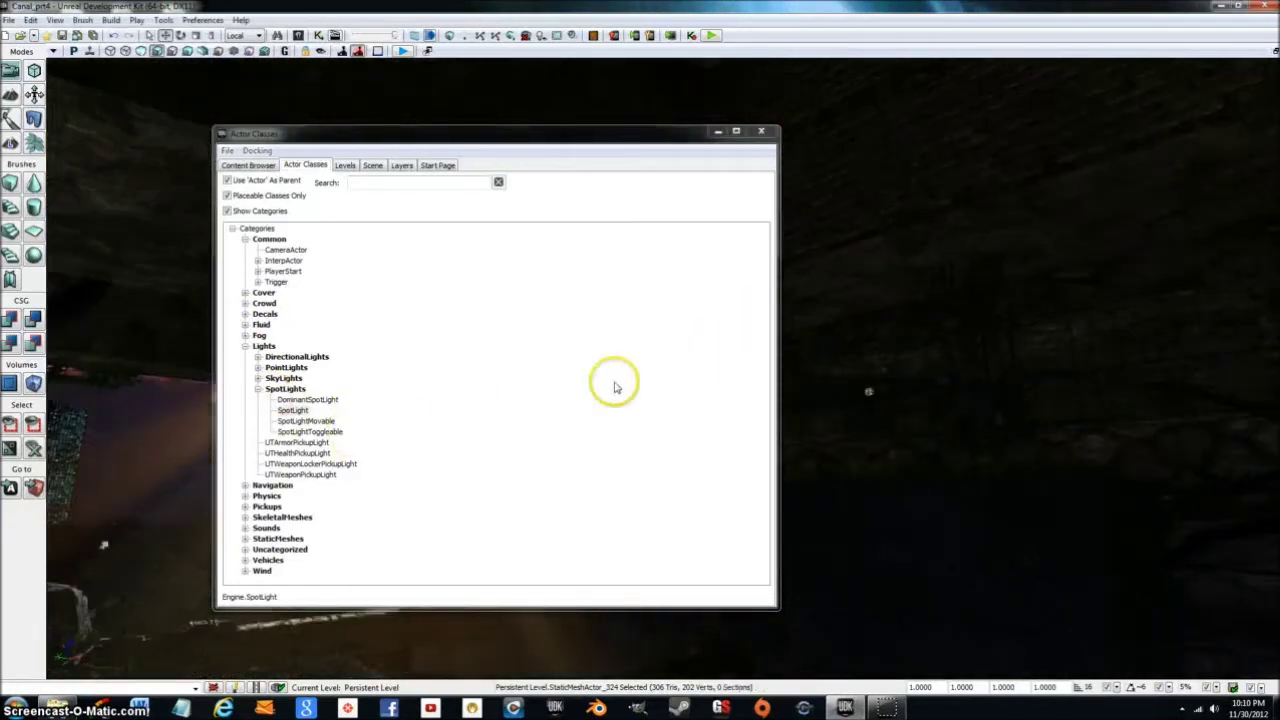
drag(279, 410, 870, 398)
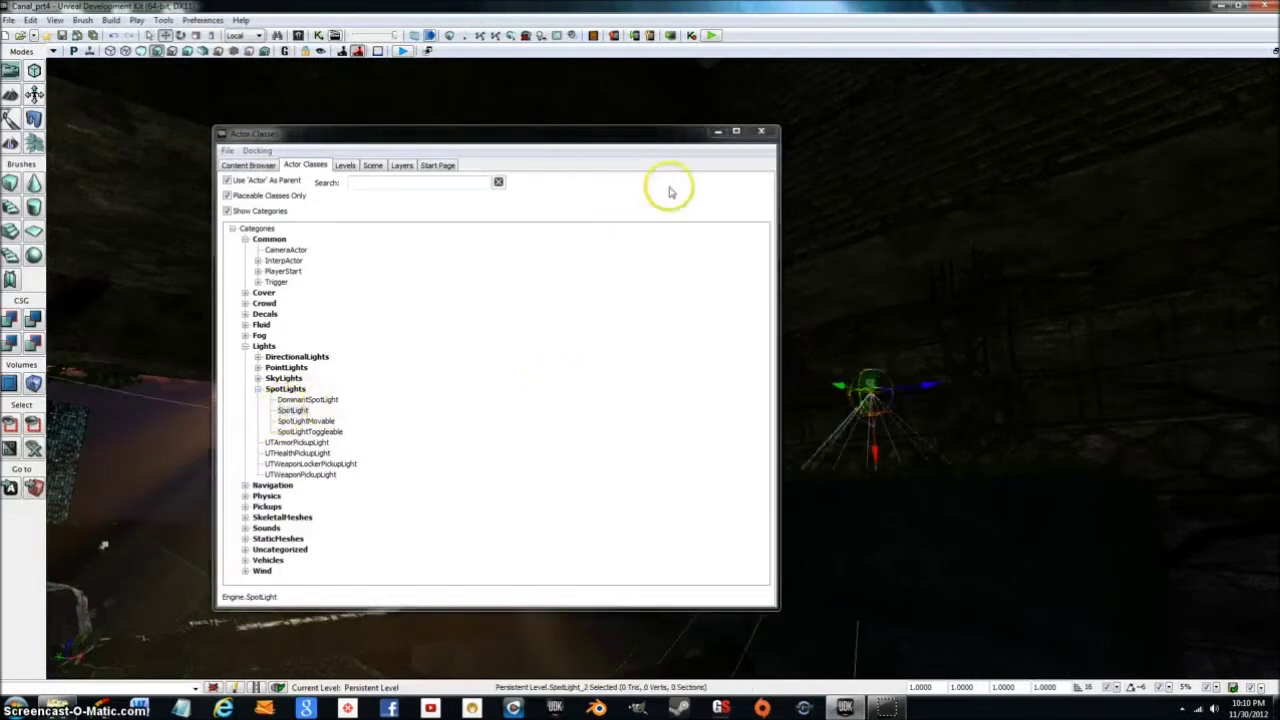
click(715, 132)
drag(828, 345, 860, 412)
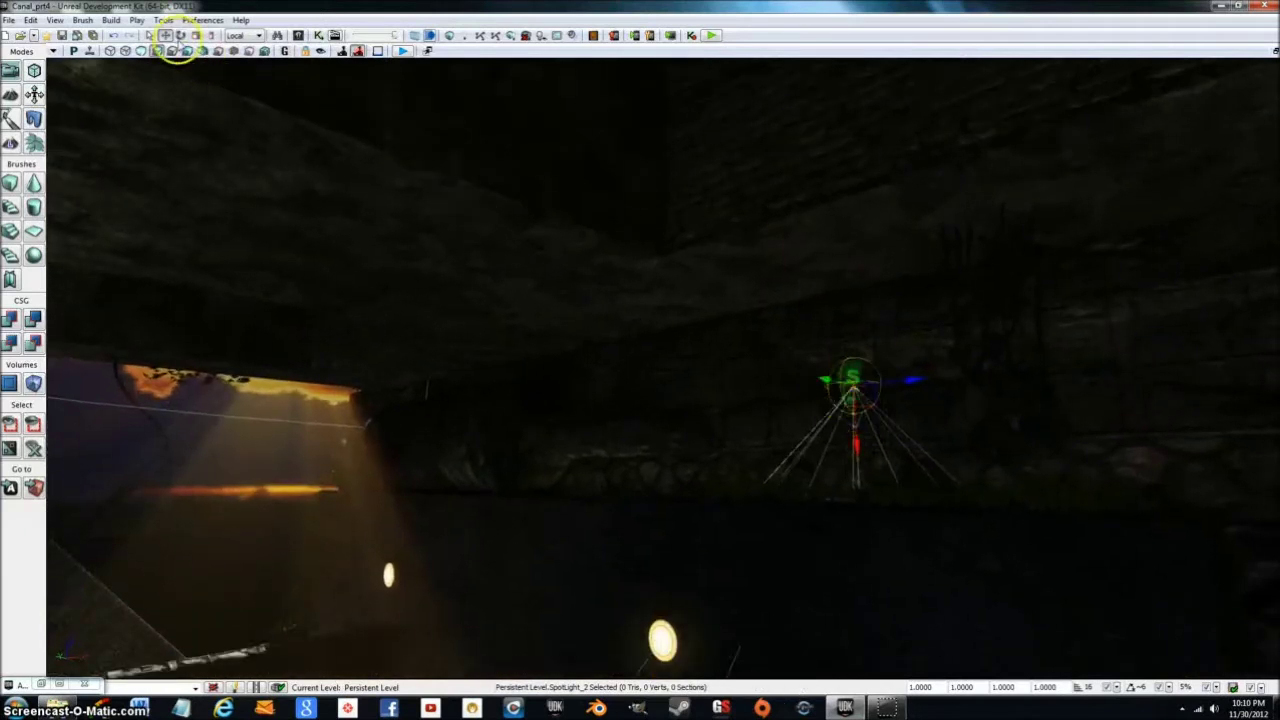
Rotate the SpotLight 90 degrees so its cone angles down across the canal
key(space)
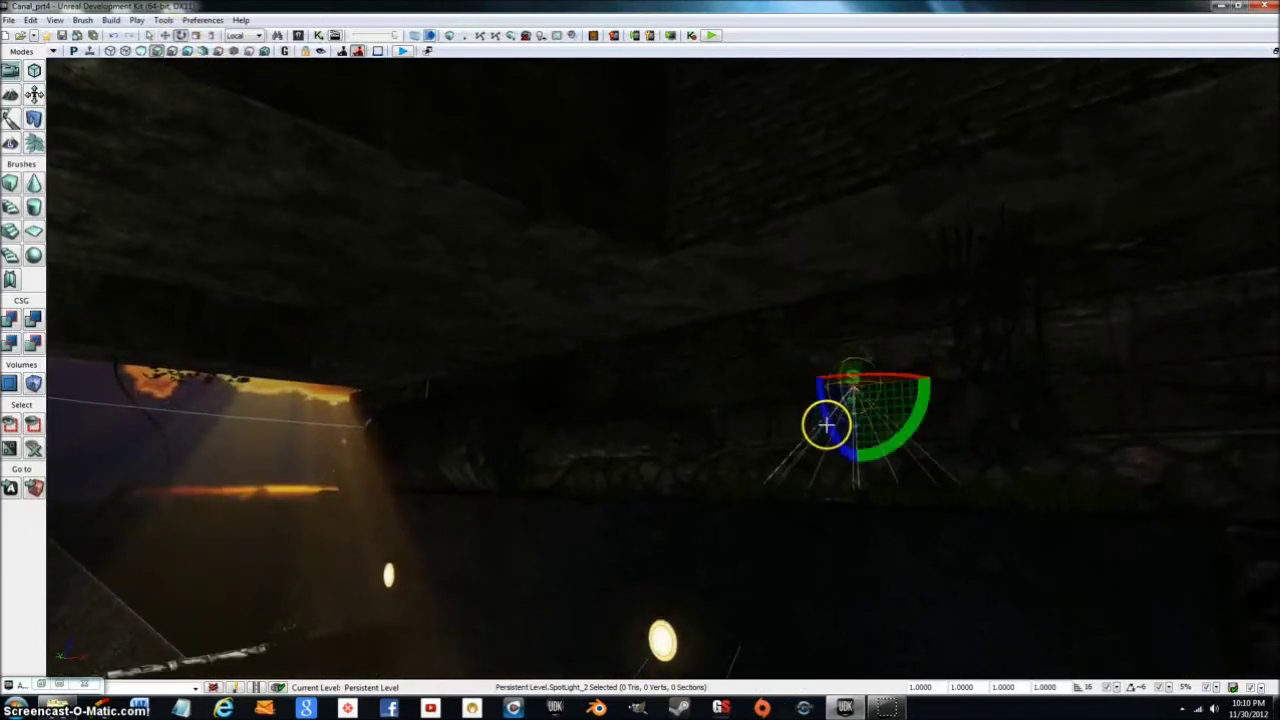
drag(825, 425, 436, 439)
drag(827, 426, 824, 426)
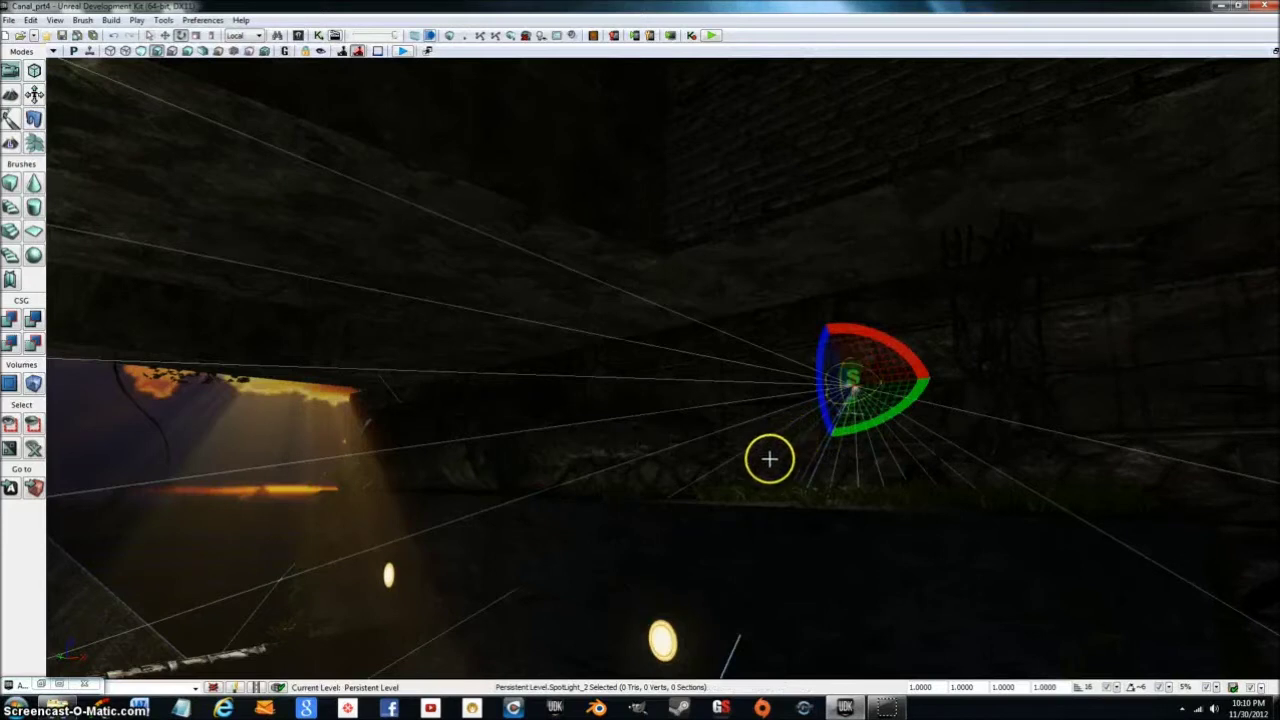
right_drag(720, 473, 709, 514)
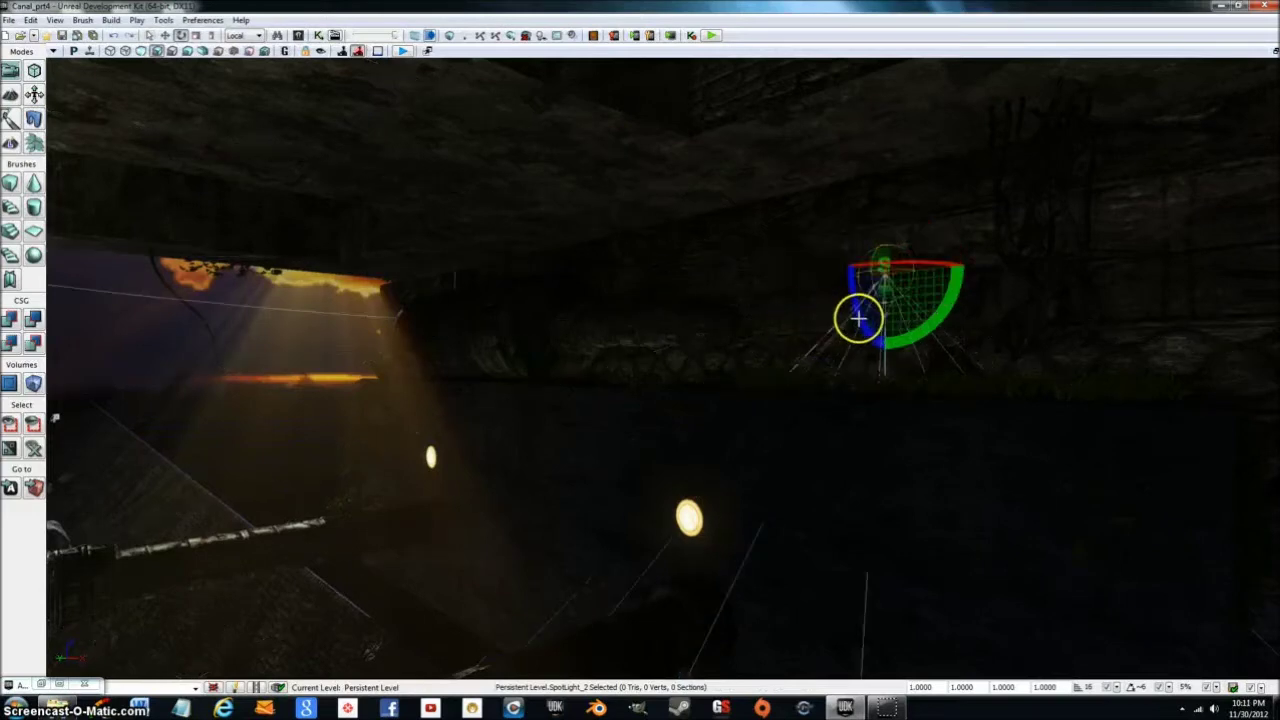
mouse_move(857, 317)
mouse_down()
mouse_move(815, 320)
mouse_move(1278, 302)
mouse_move(1266, 289)
mouse_move(1268, 314)
mouse_move(859, 319)
mouse_up()
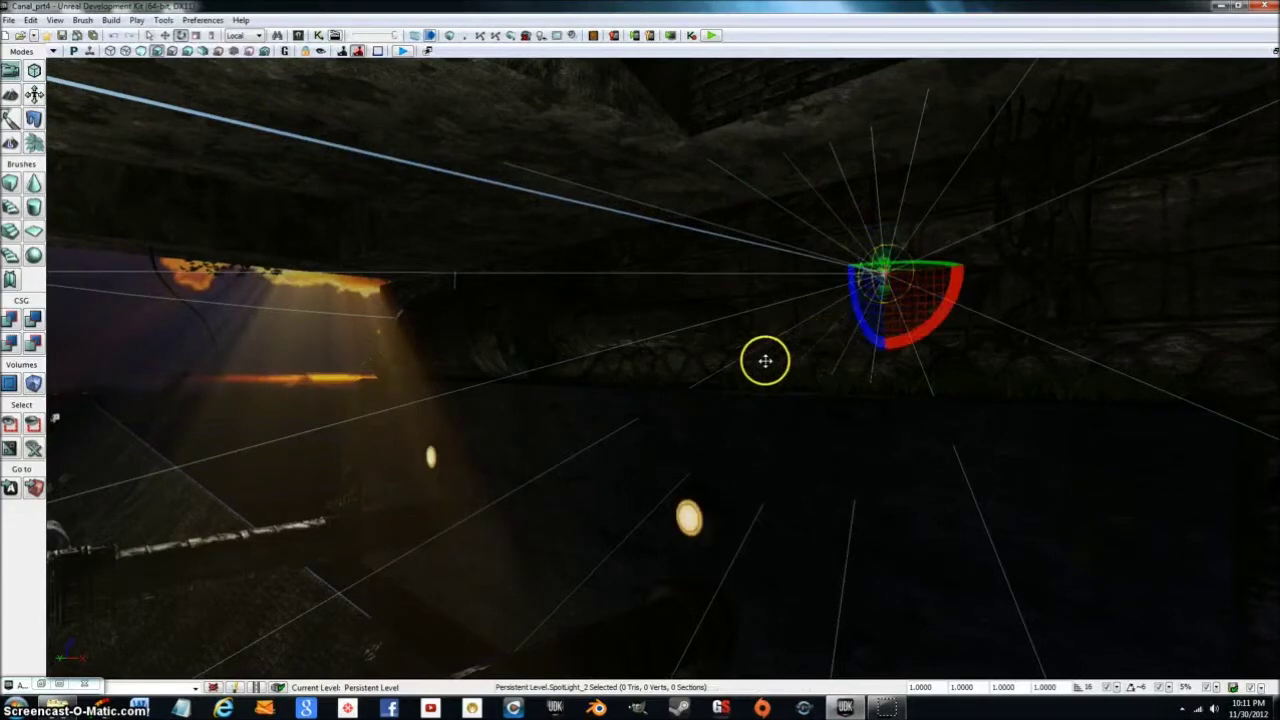
right_drag(765, 361, 597, 434)
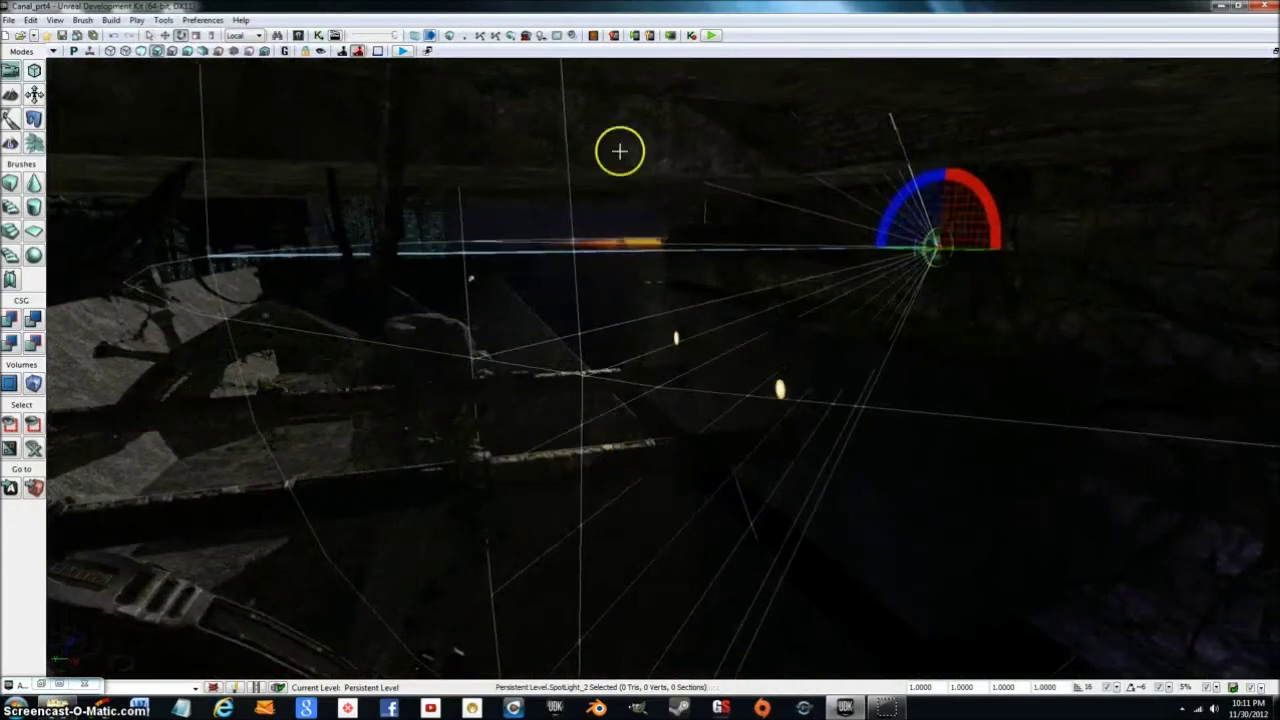
Move SpotLight_2 down and left onto the wall lamp at the end of the rusty pipe
click(165, 35)
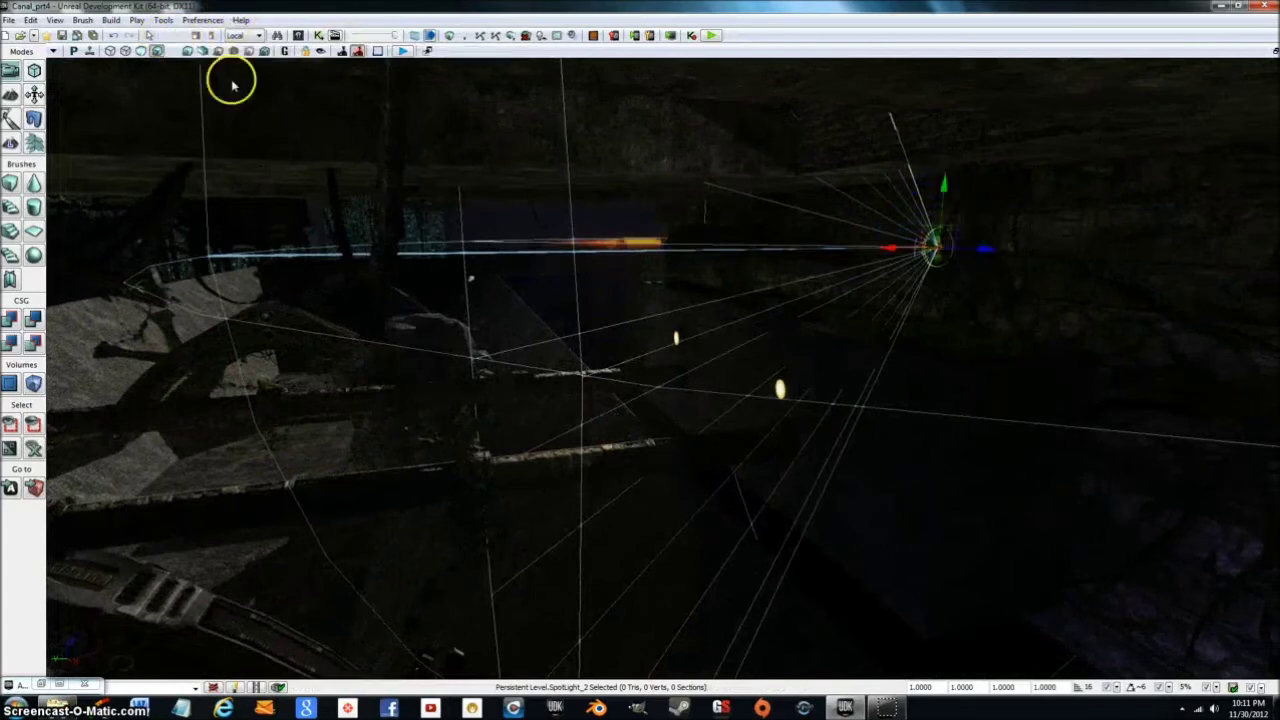
right_drag(894, 203, 1160, 163)
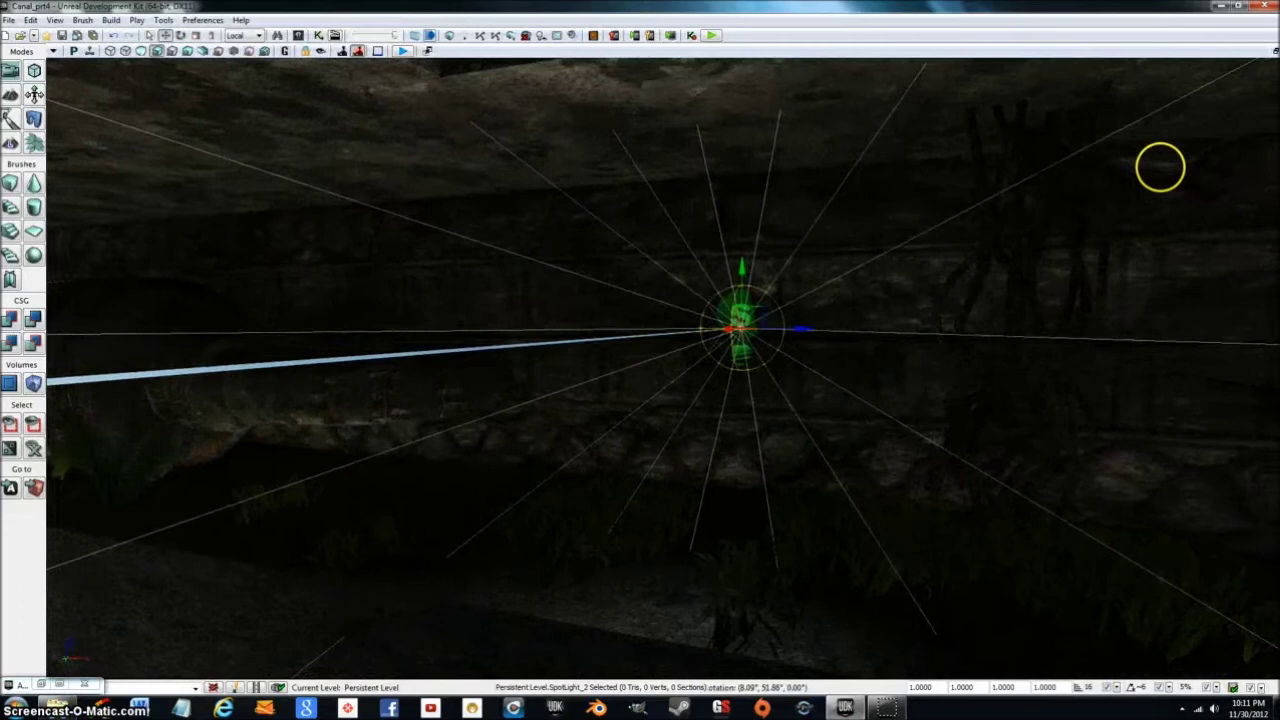
mouse_move(791, 326)
mouse_down()
mouse_move(735, 320)
mouse_move(771, 314)
mouse_up()
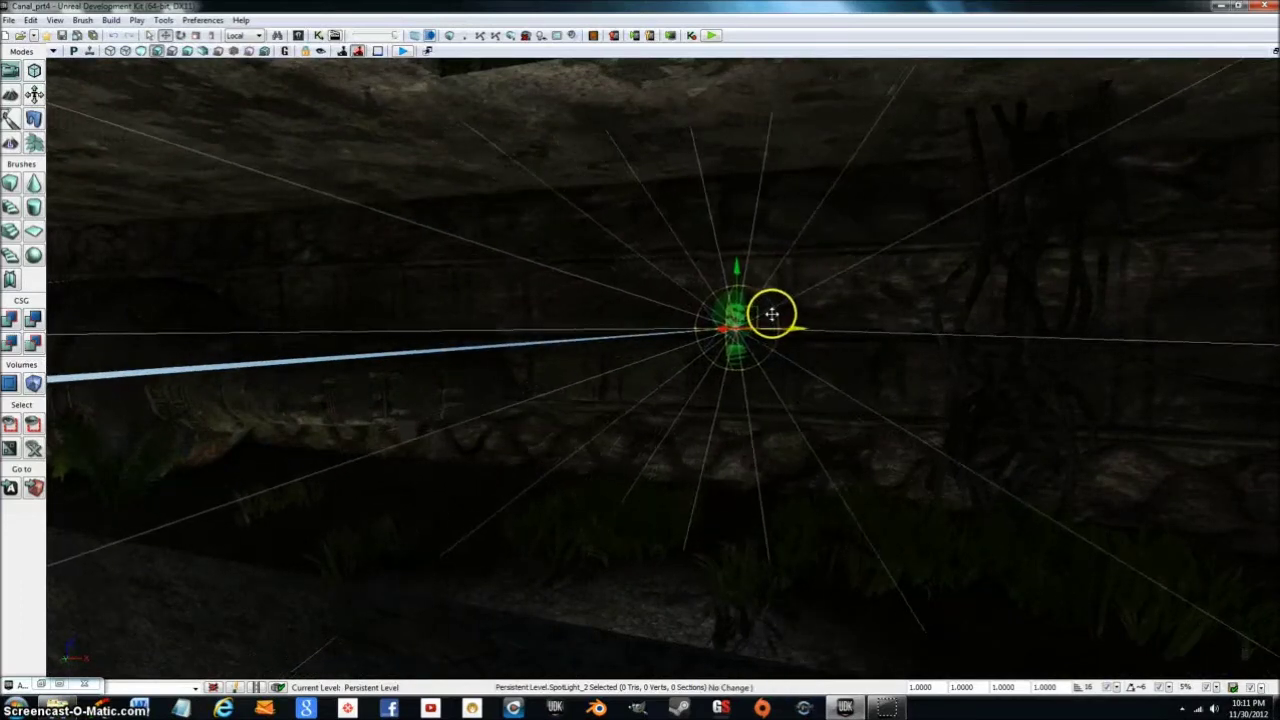
drag(640, 369, 620, 460)
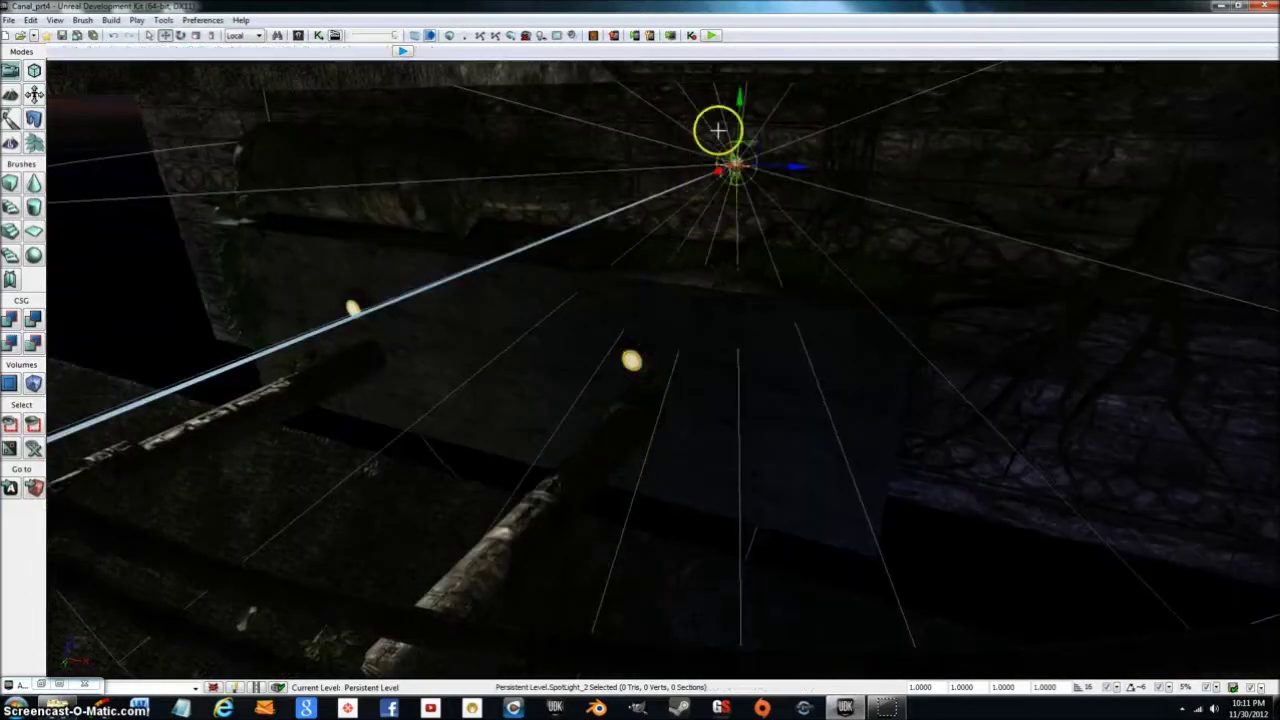
drag(717, 129, 747, 262)
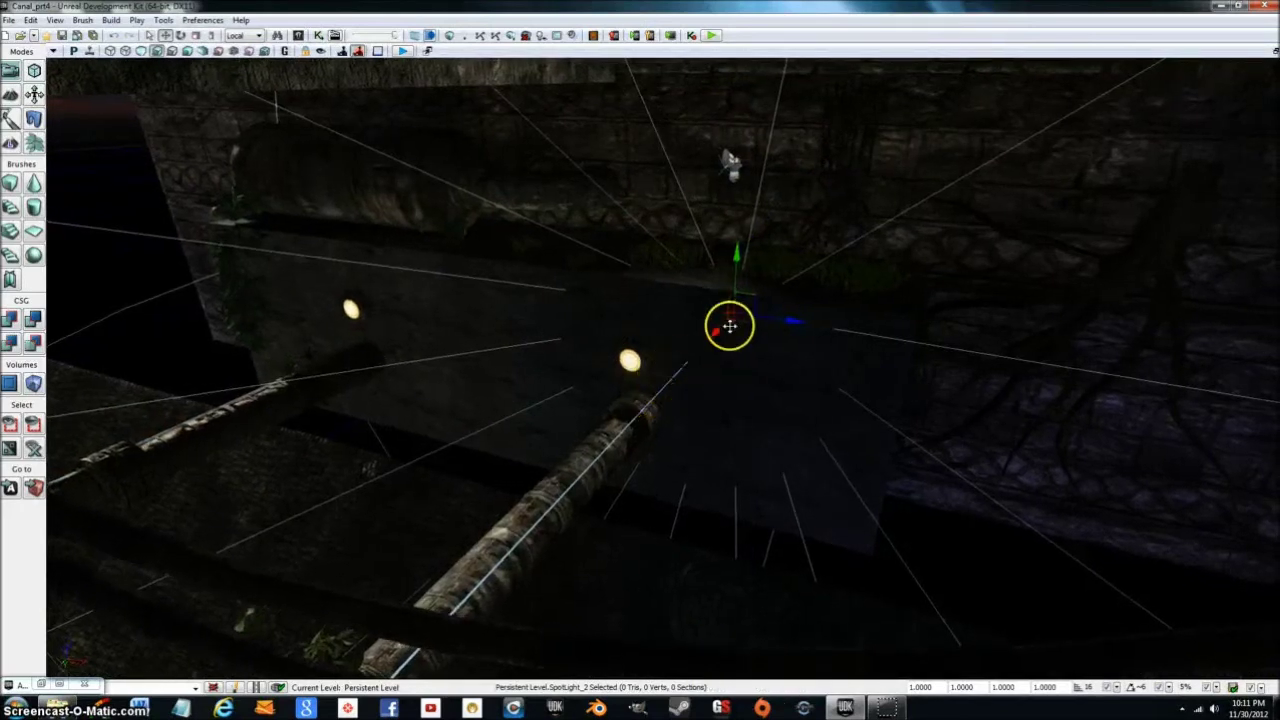
drag(714, 333, 631, 380)
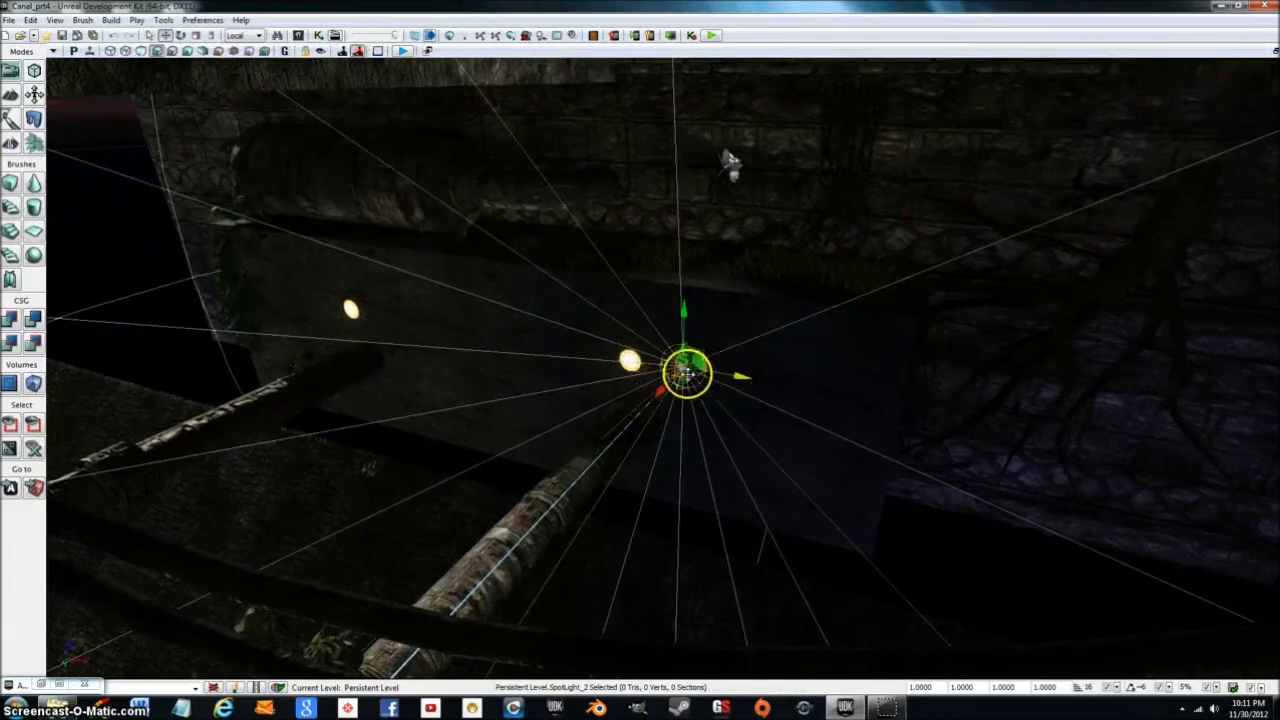
drag(680, 370, 627, 366)
mouse_move(551, 411)
mouse_down()
mouse_move(480, 477)
mouse_move(498, 447)
mouse_move(634, 357)
mouse_move(692, 276)
mouse_move(553, 414)
mouse_up()
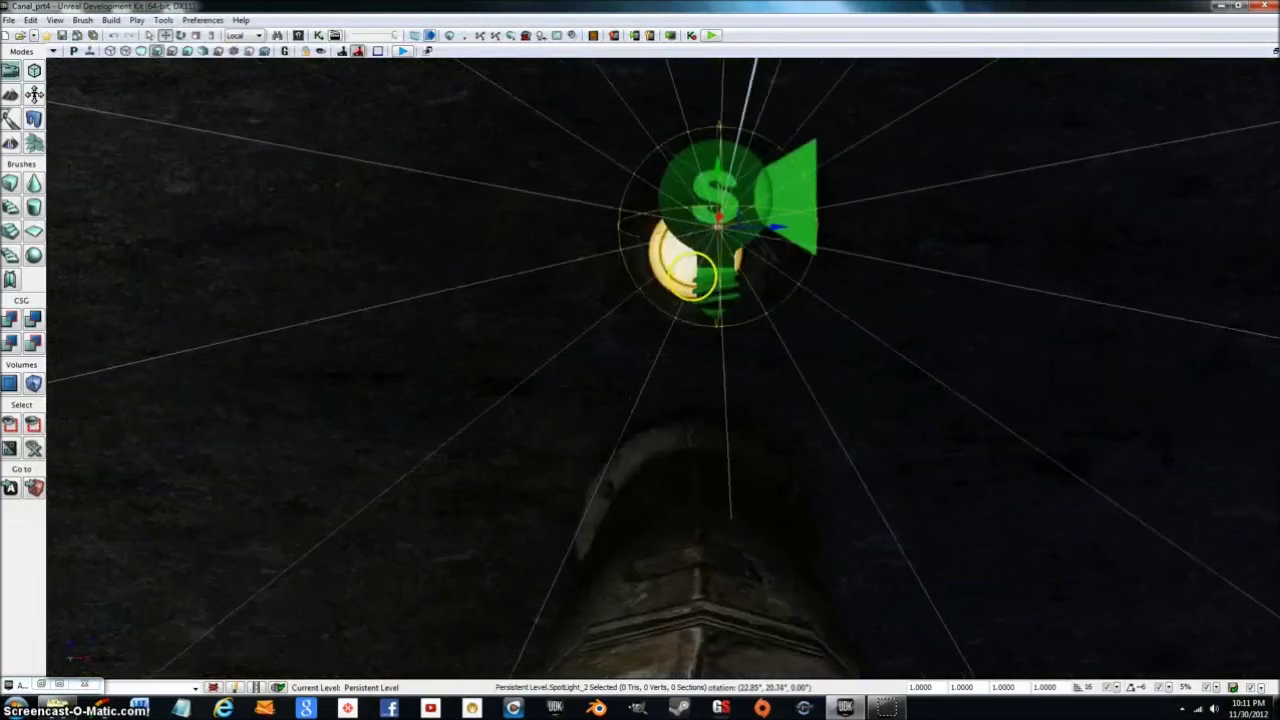
drag(718, 173, 736, 254)
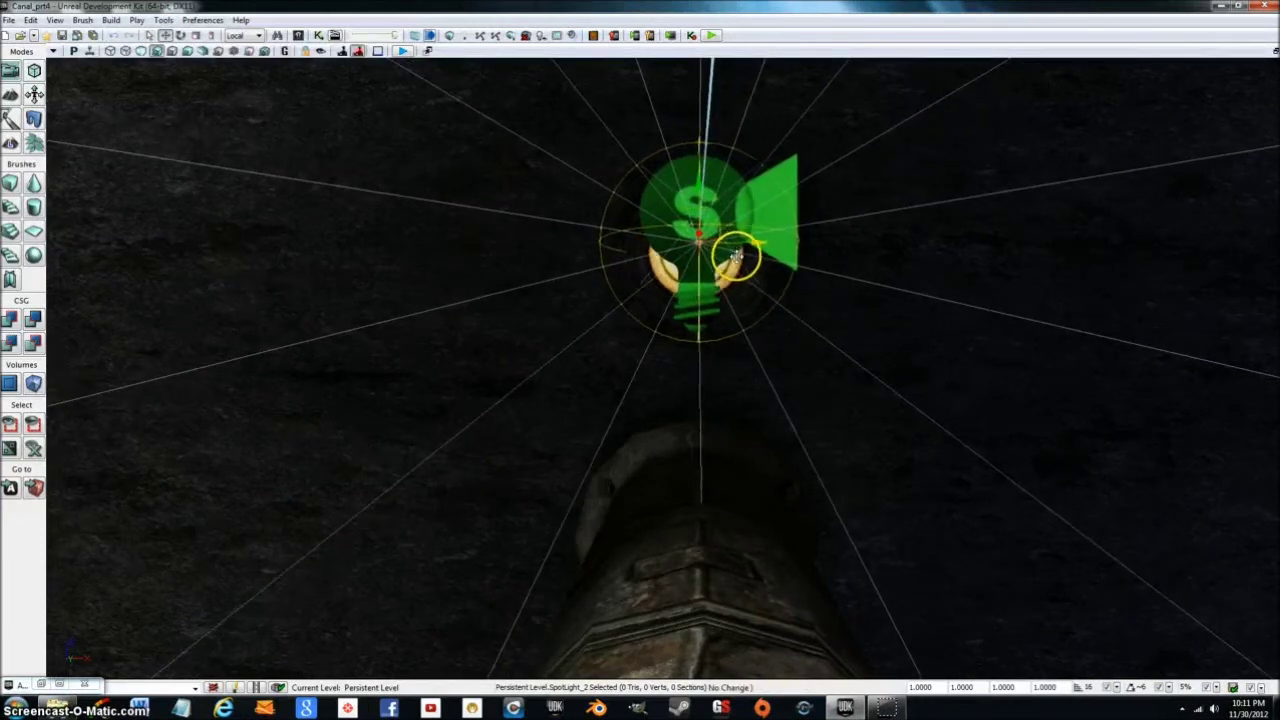
drag(580, 309, 614, 308)
drag(748, 305, 806, 291)
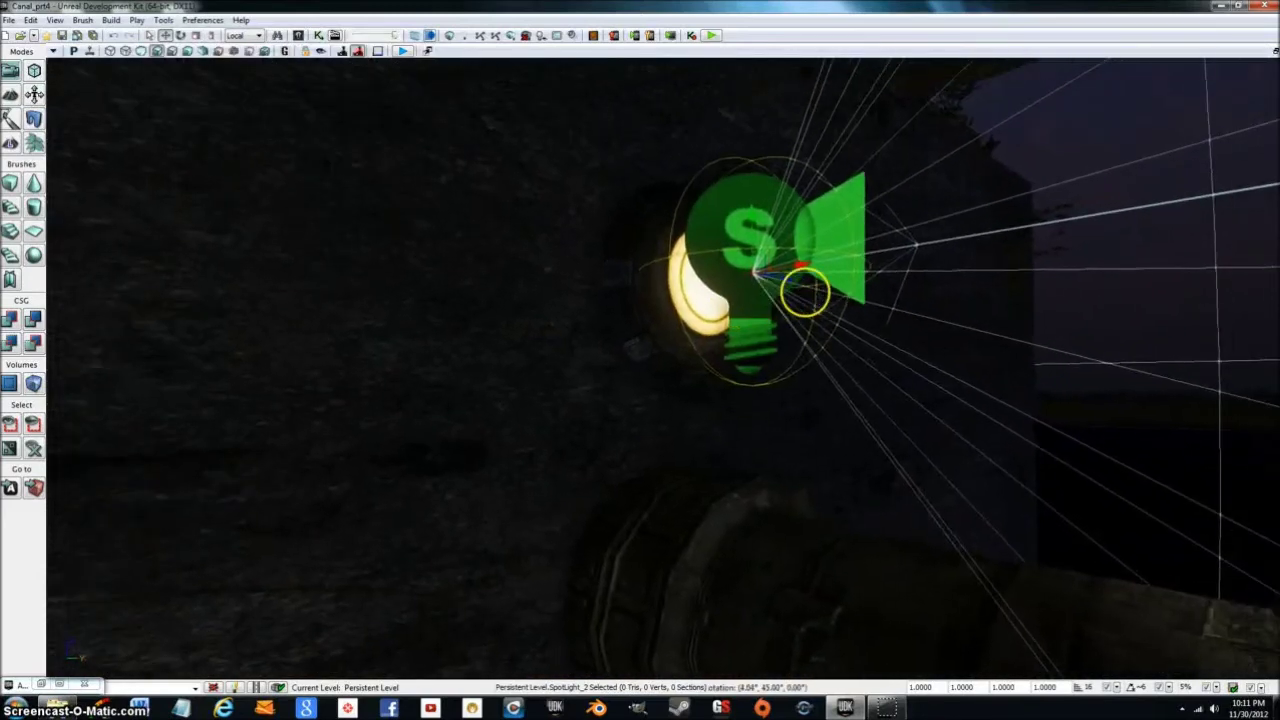
drag(612, 331, 814, 408)
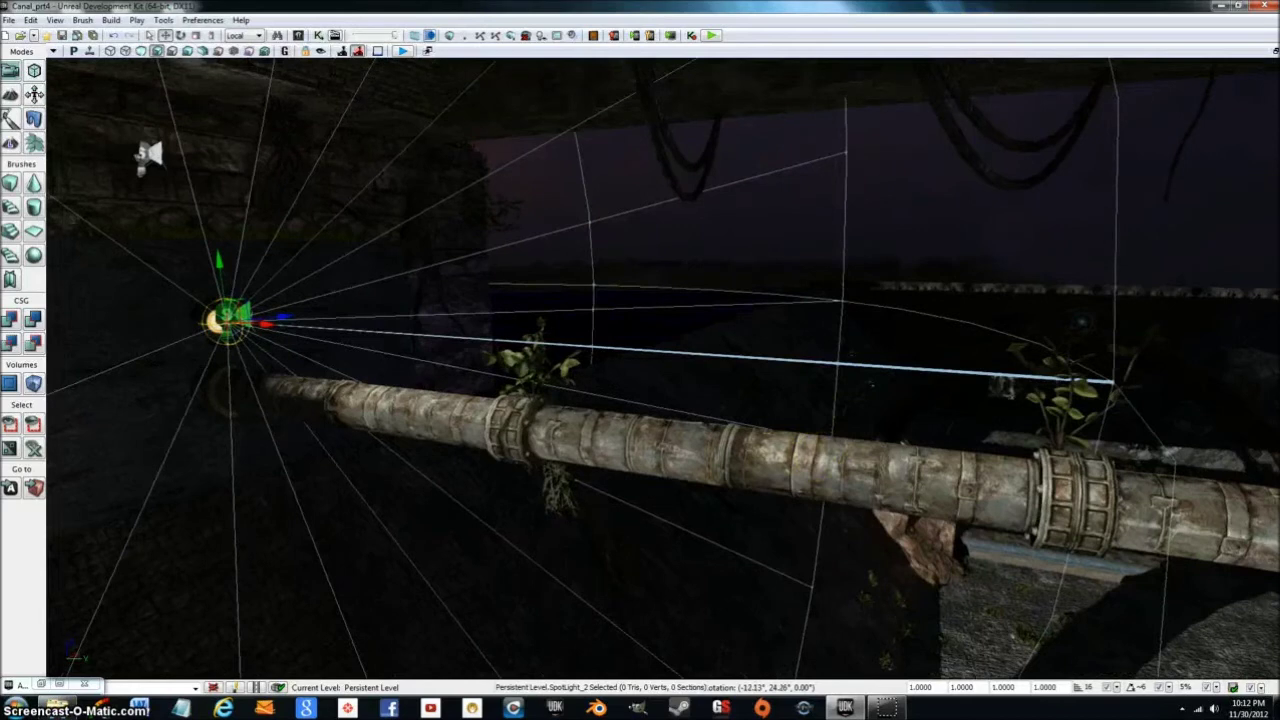
drag(766, 434, 606, 448)
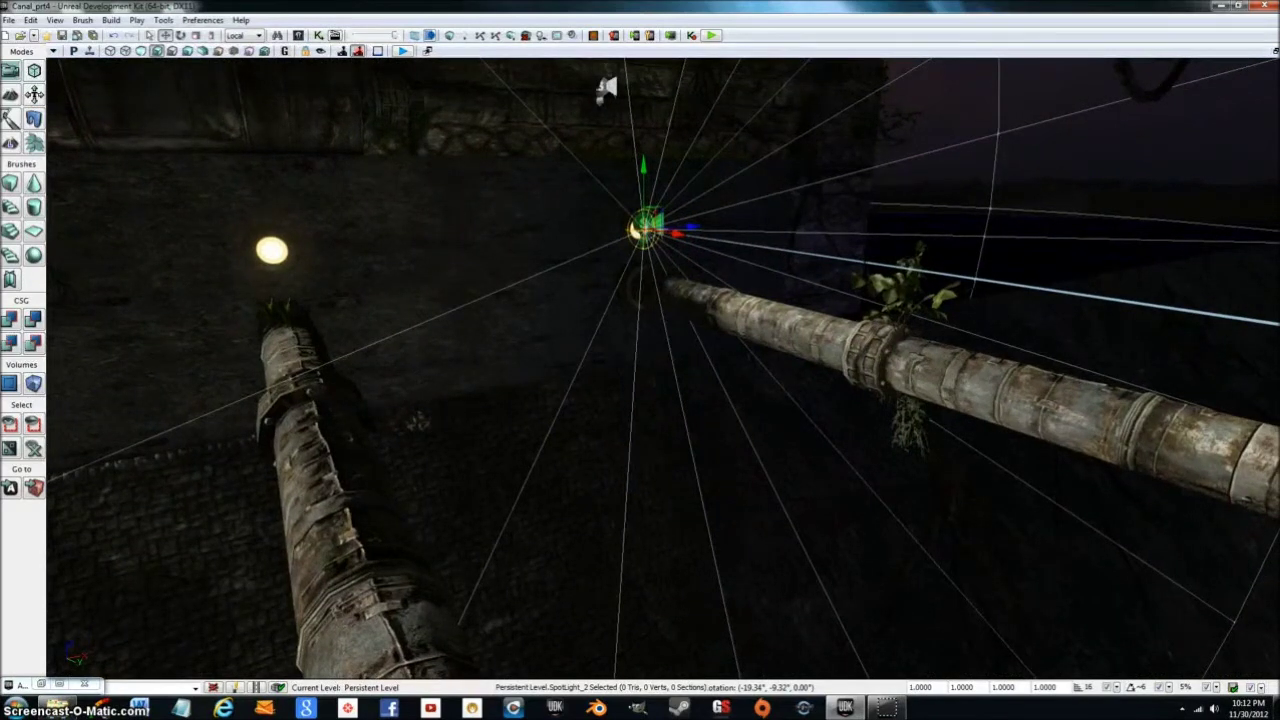
drag(606, 448, 447, 384)
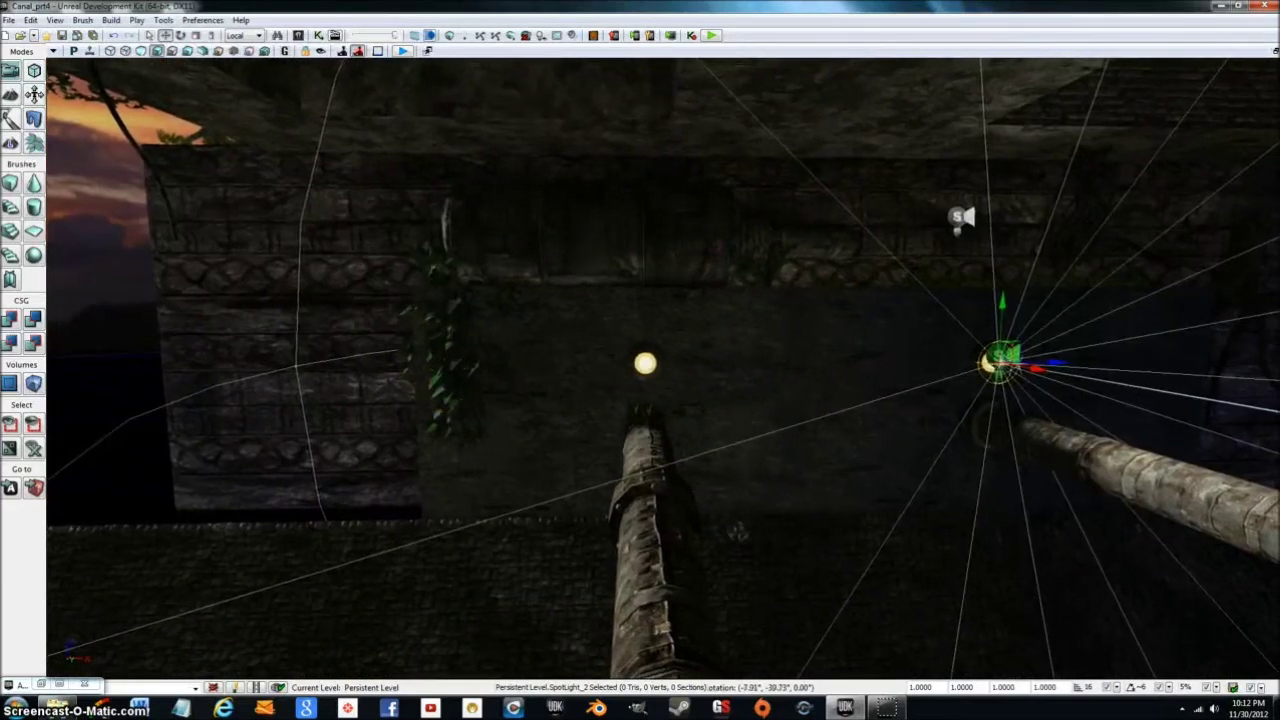
drag(530, 390, 920, 417)
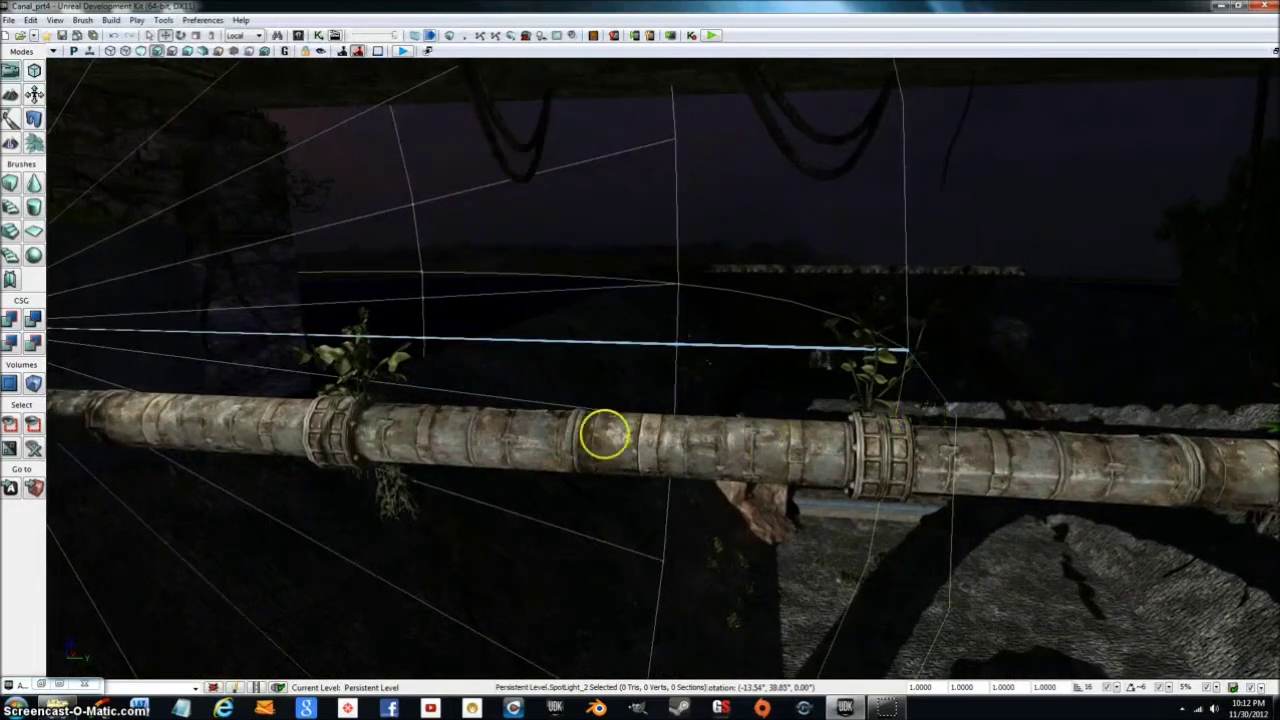
drag(604, 434, 466, 454)
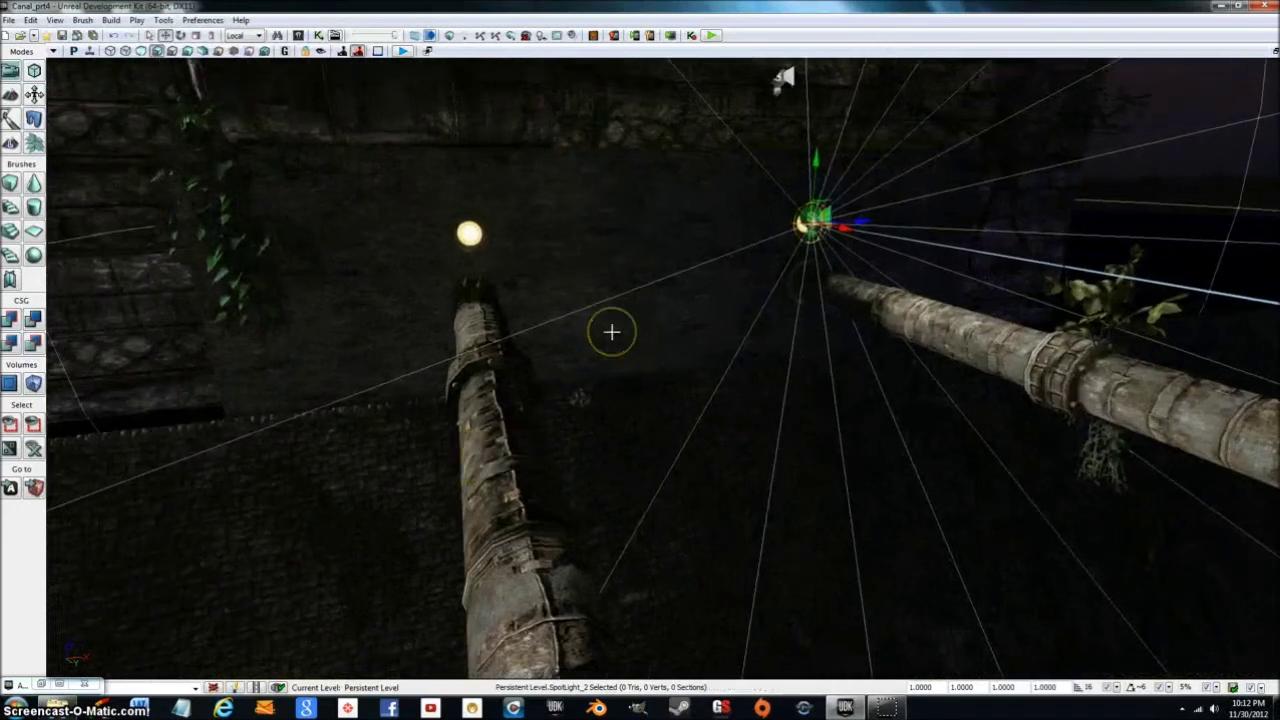